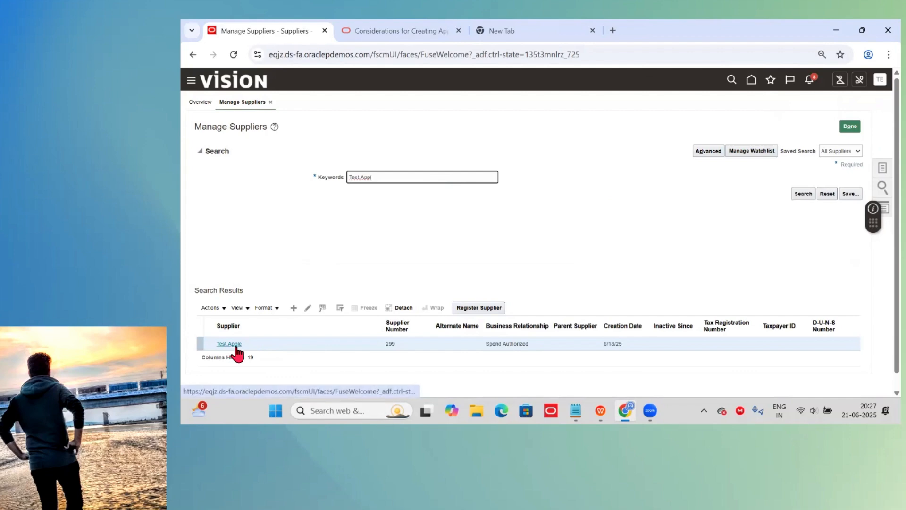
Open the Test.Apple supplier record and review its business relationship and its site's procurement business unit.
left_click(229, 344)
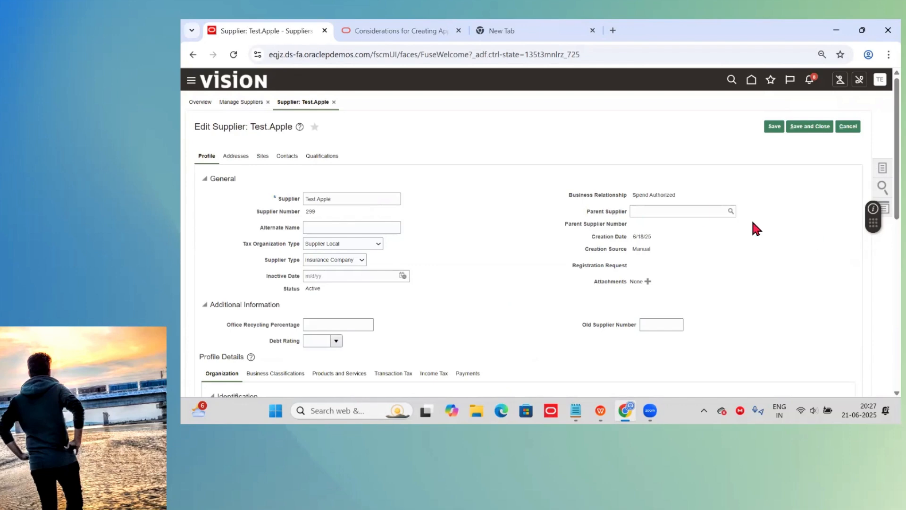
left_click_drag(680, 195, 567, 201)
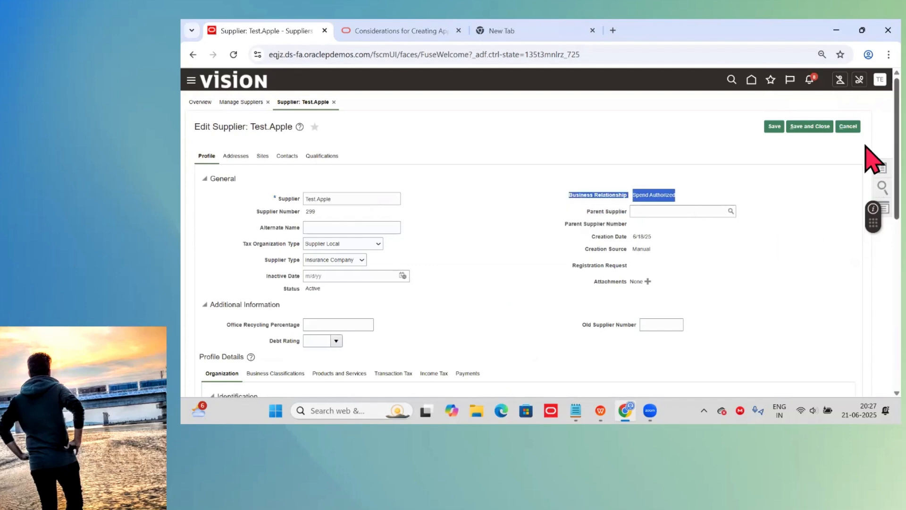
scroll(866, 185, "down", 1)
scroll(873, 203, "down", 2)
scroll(873, 188, "up", 3)
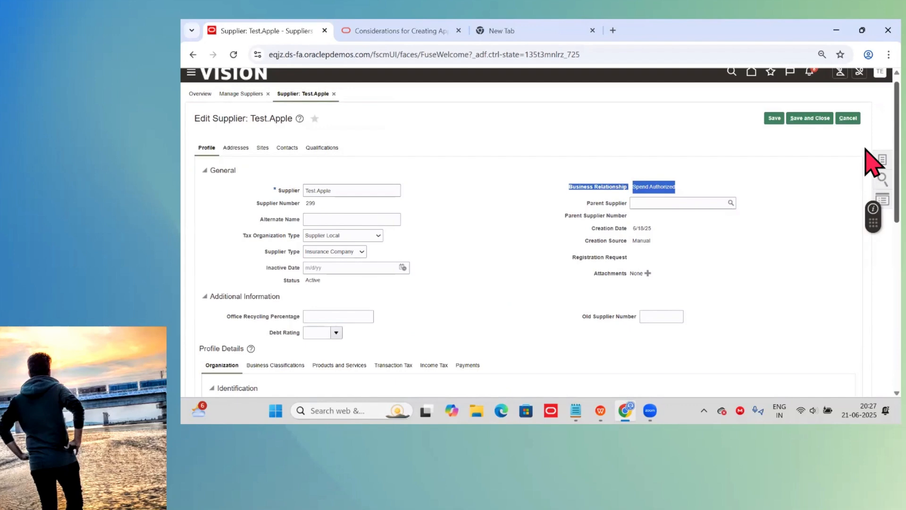
scroll(869, 132, "up", 1)
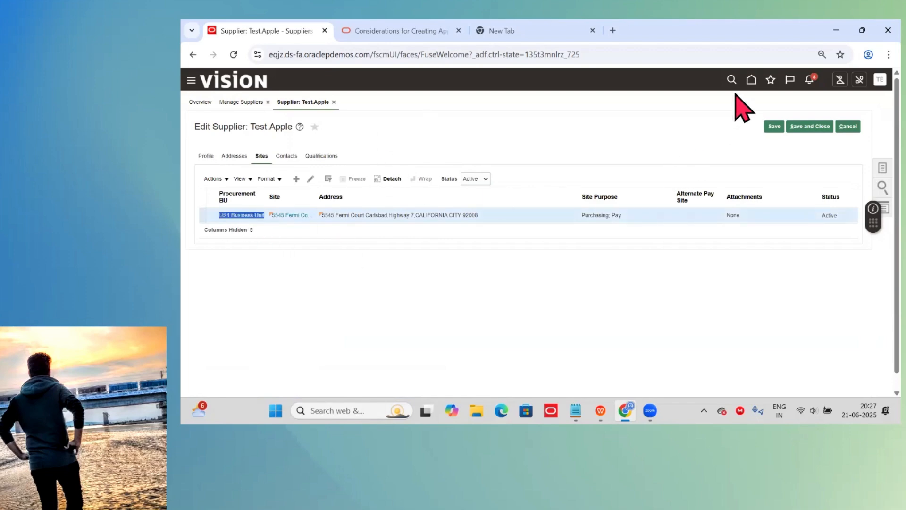
Show the Product Management apps on the home page, and copy the item number IND-TestH from the Notepad note.
left_click(751, 81)
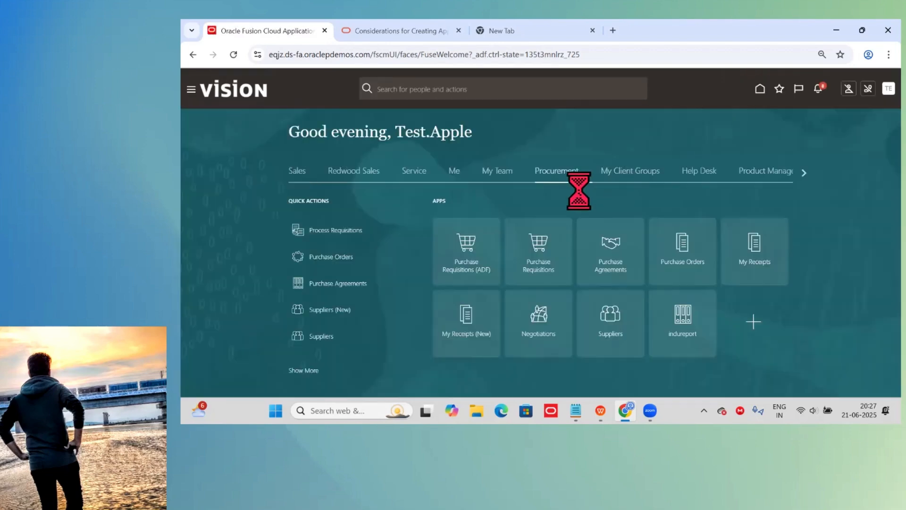
left_click(759, 181)
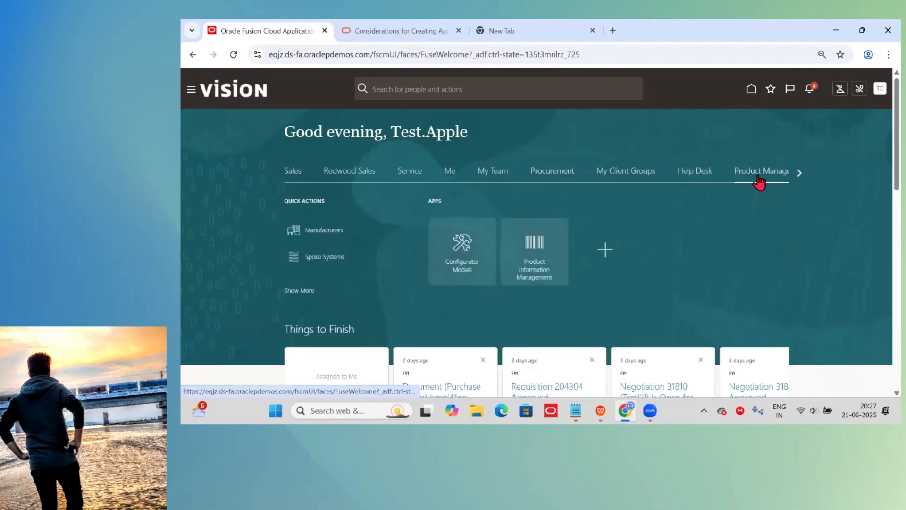
key("alt+Tab")
key("alt+Tab")
key("alt+Tab")
key("alt+Tab")
left_click(683, 247)
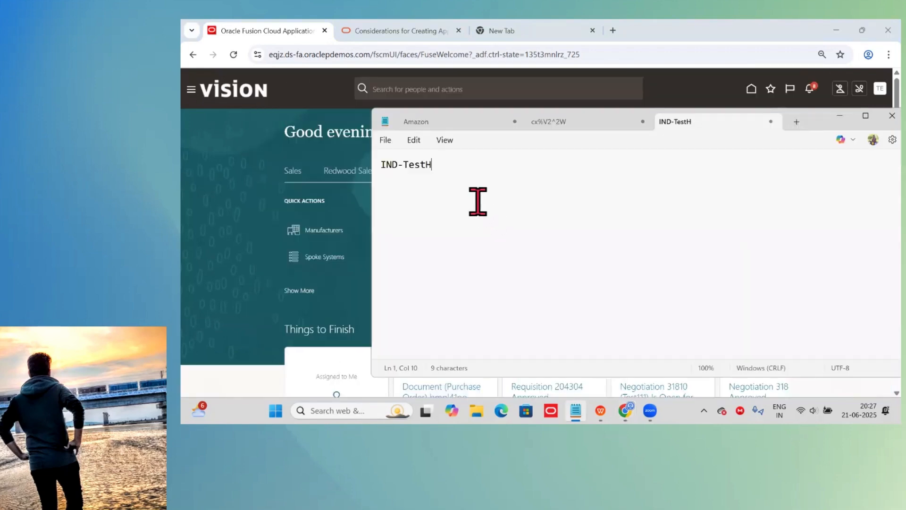
left_click_drag(441, 178, 380, 178)
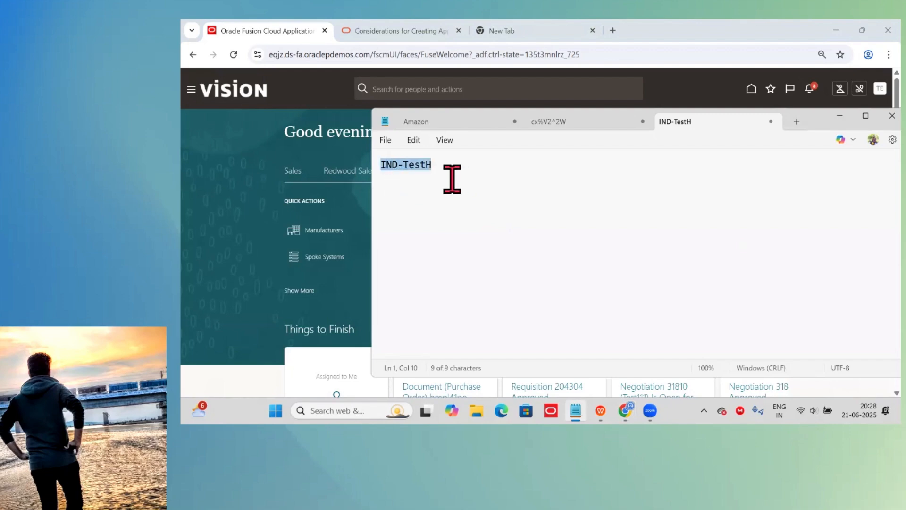
Return to the browser and open the Manage Items page in Product Information Management.
left_click(367, 162)
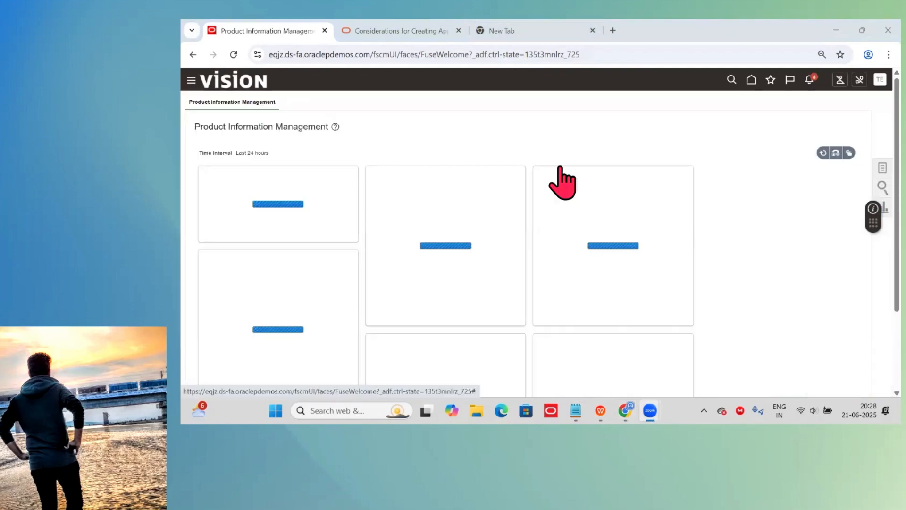
left_click(880, 170)
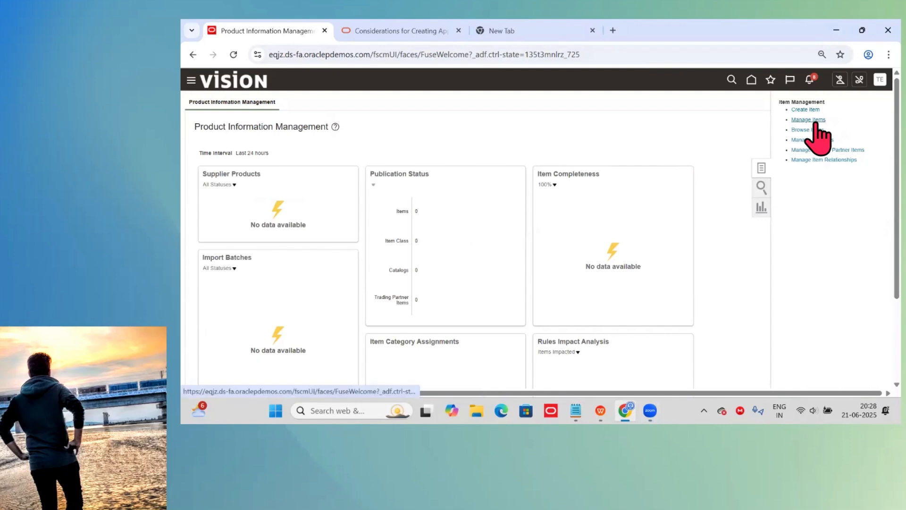
left_click(814, 121)
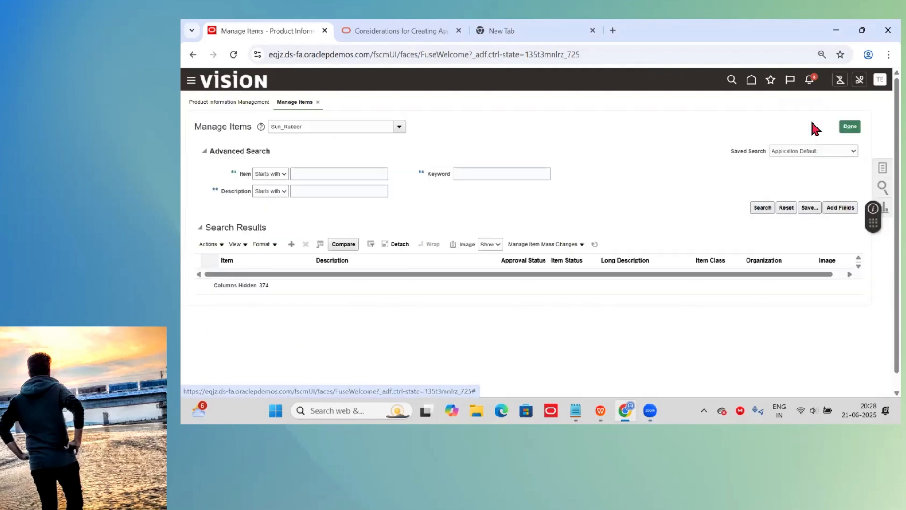
Search the Root Item Class for item IND-TestH and open the first matching item for editing.
double_click(318, 127)
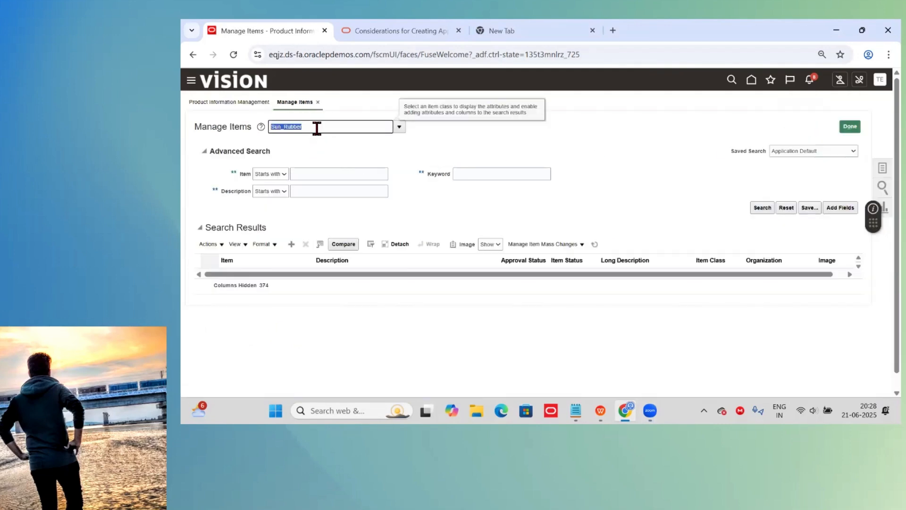
type("root")
key("Tab")
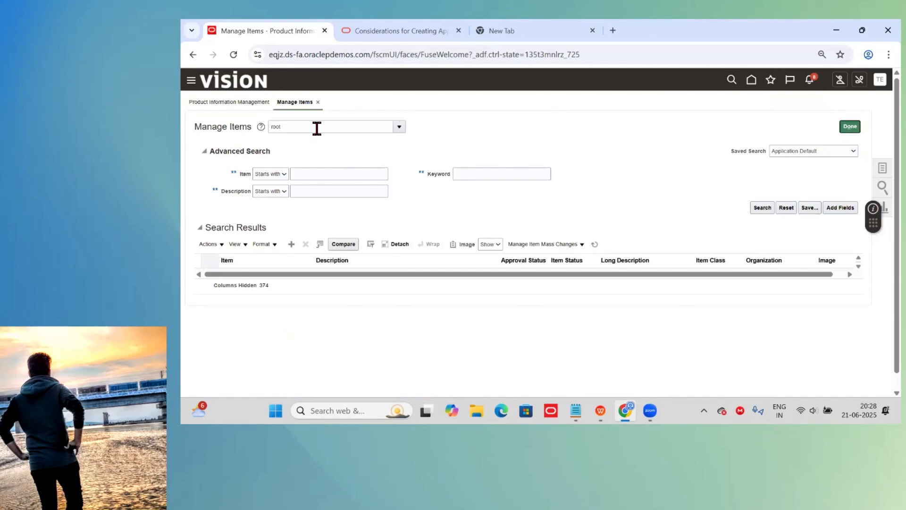
left_click(337, 178)
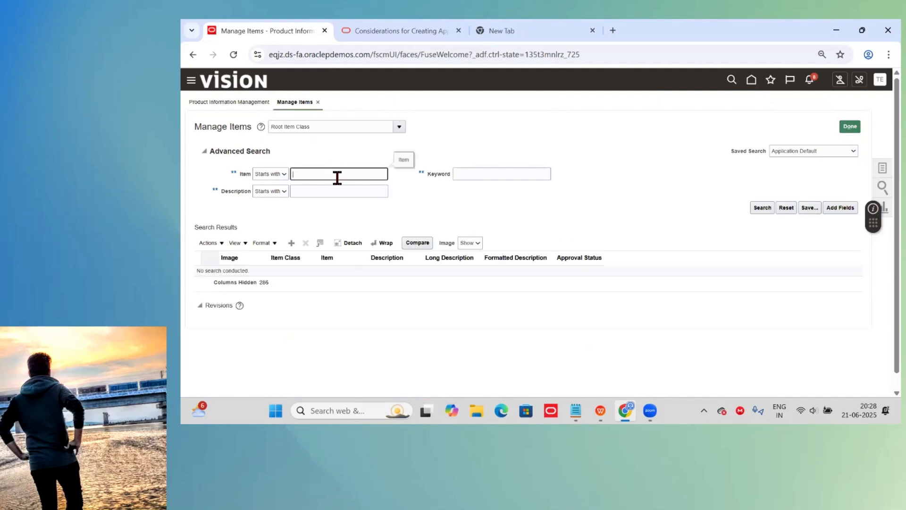
left_click(757, 209)
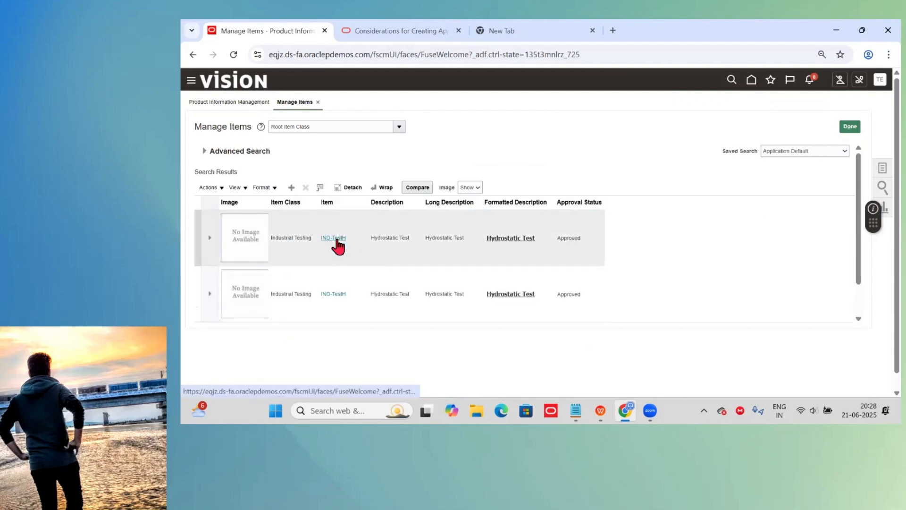
left_click(338, 242)
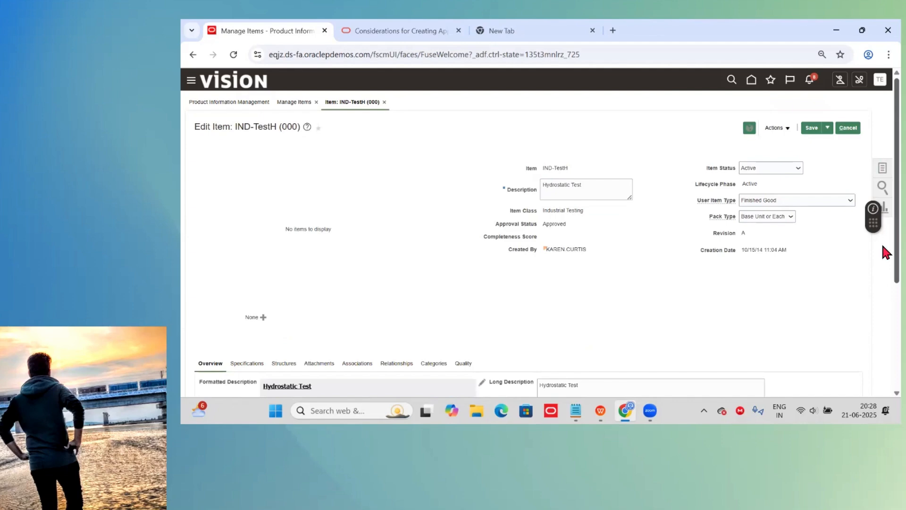
Set Use Approved Supplier to Yes in the Purchasing specifications of item IND-TestH.
scroll(373, 269, "down", 3)
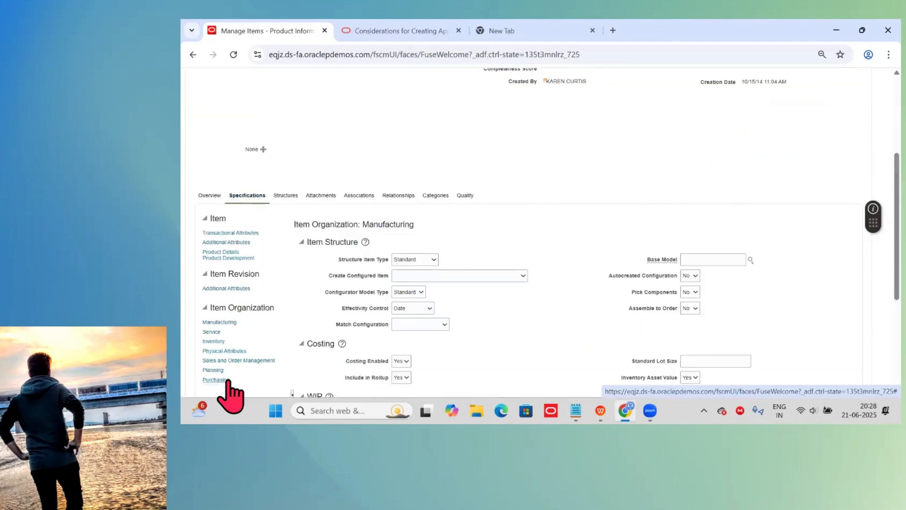
left_click(228, 380)
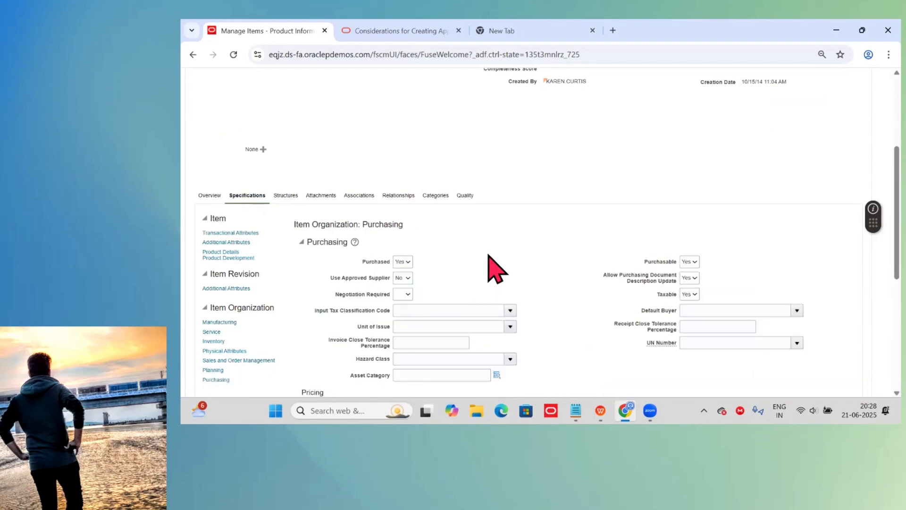
left_click_drag(329, 278, 393, 284)
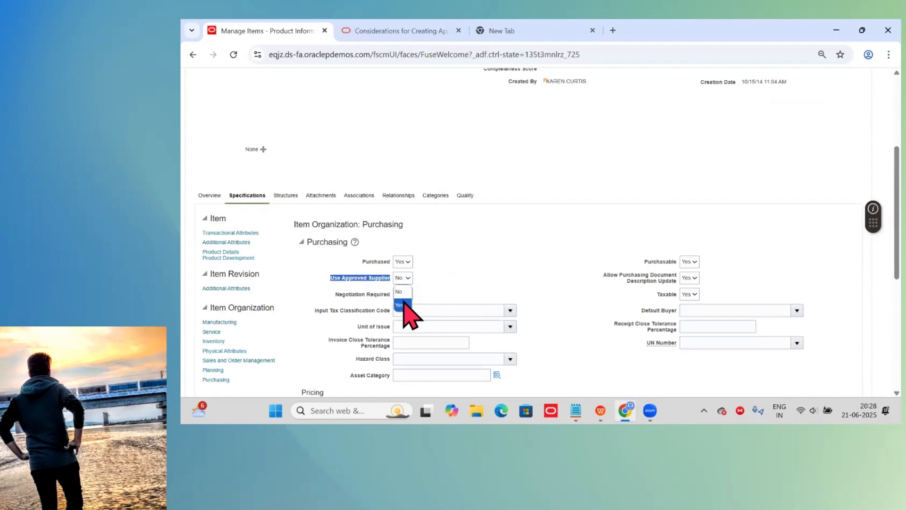
left_click(401, 305)
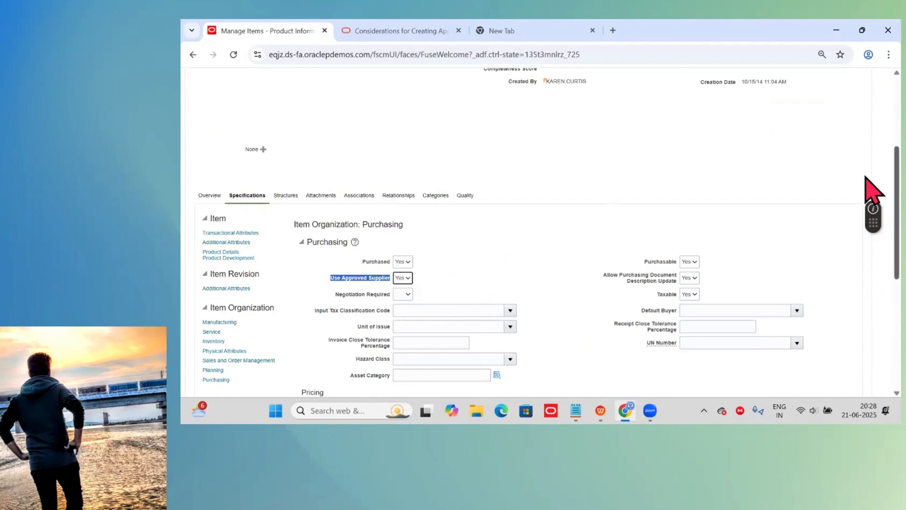
Check the item number and the Use Approved Supplier setting, and save and close the IND-TestH item.
scroll(873, 191, "up", 5)
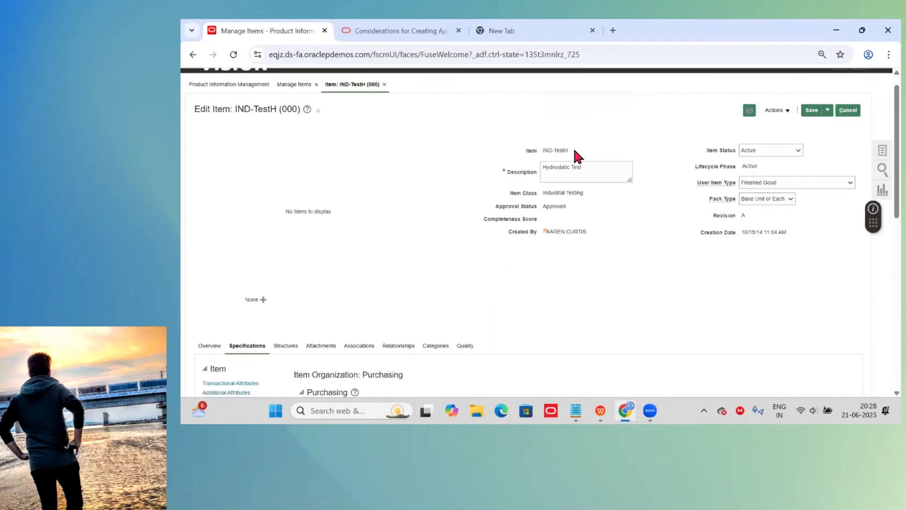
left_click_drag(574, 152, 483, 156)
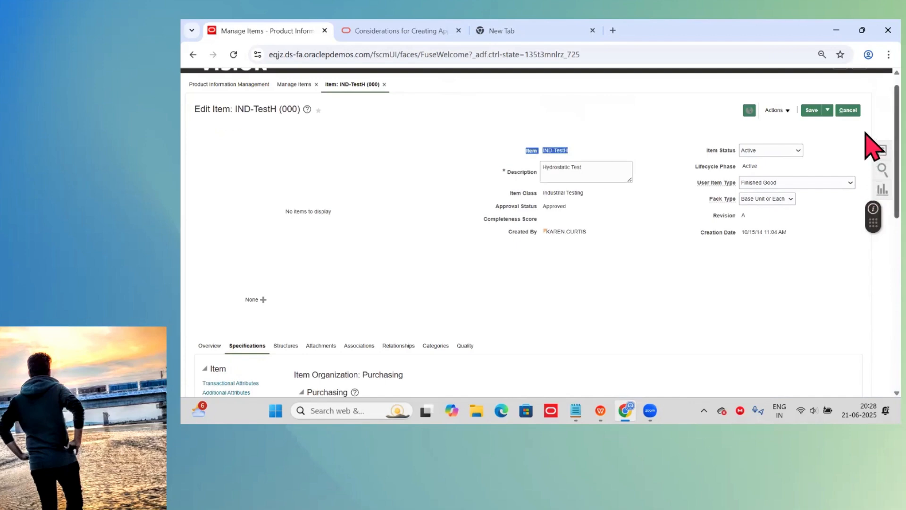
scroll(873, 151, "down", 4)
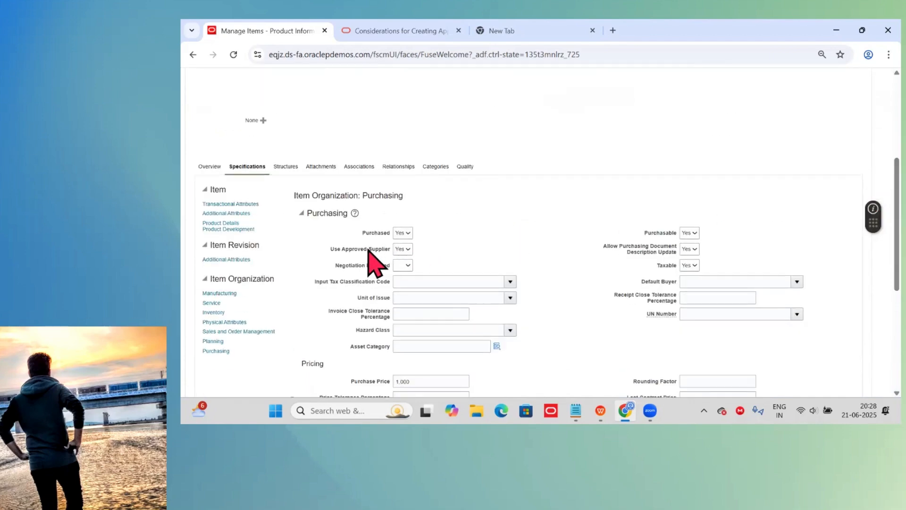
left_click_drag(390, 250, 334, 251)
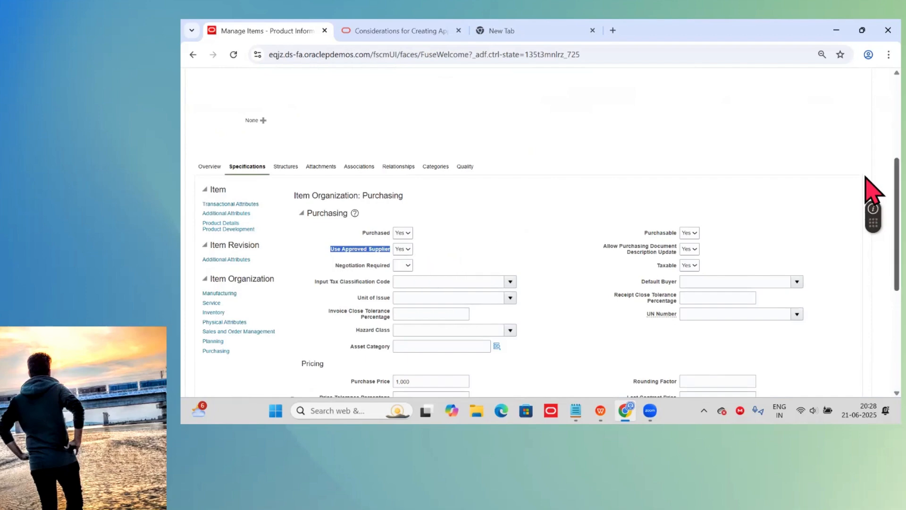
scroll(870, 156, "up", 4)
left_click(814, 113)
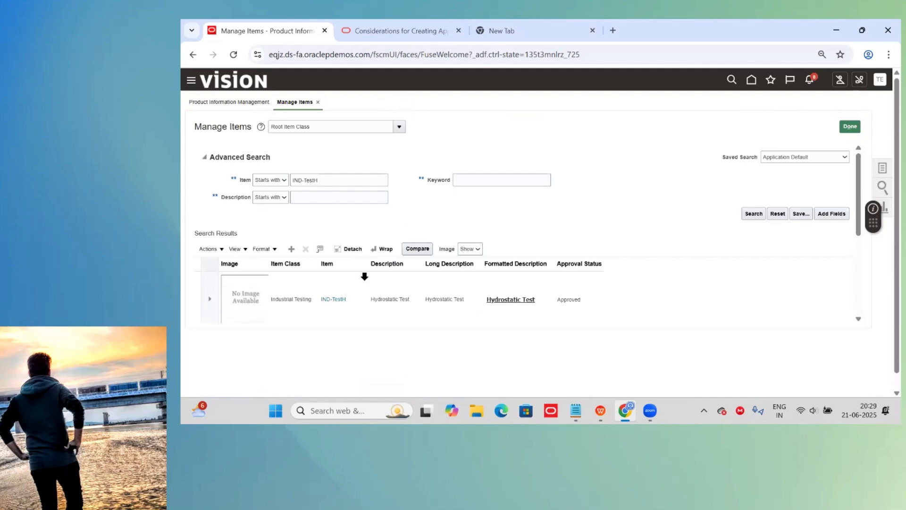
Reopen item IND-TestH in organization 000 and check Use Approved Supplier in its Purchasing specifications.
left_click(338, 301)
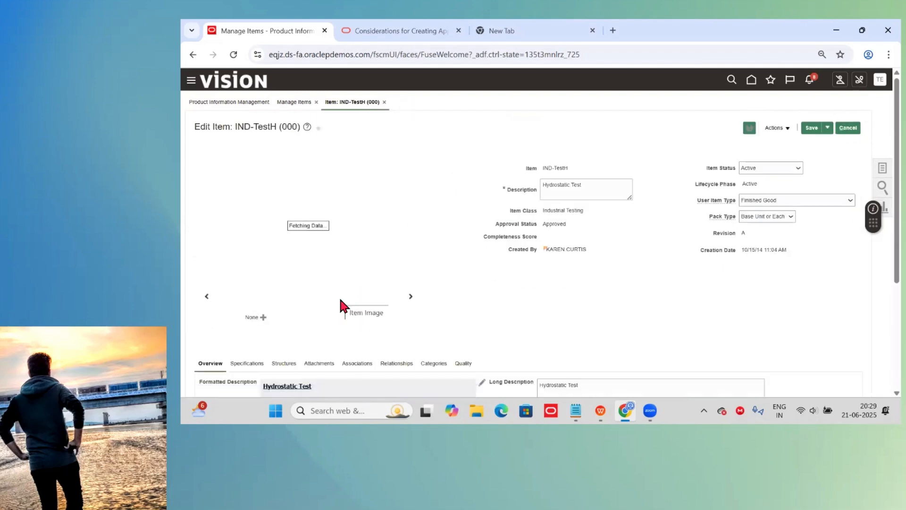
scroll(881, 307, "down", 4)
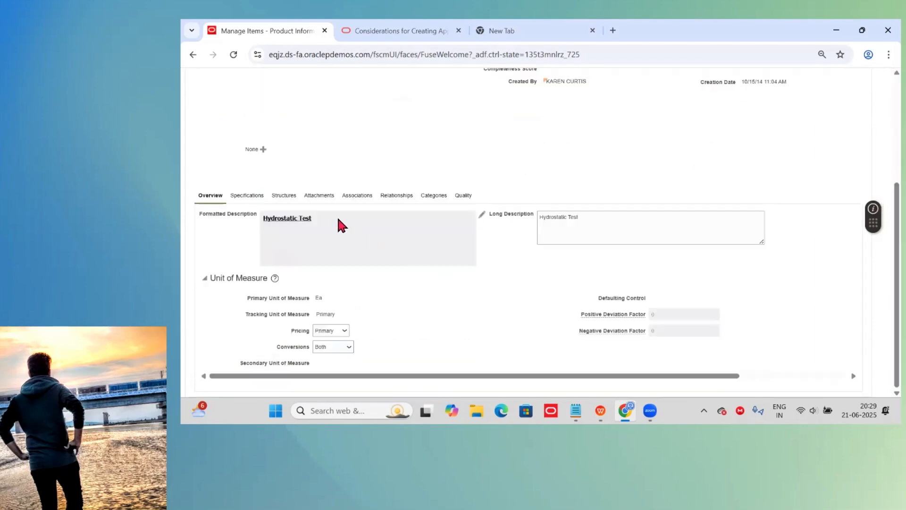
left_click(258, 198)
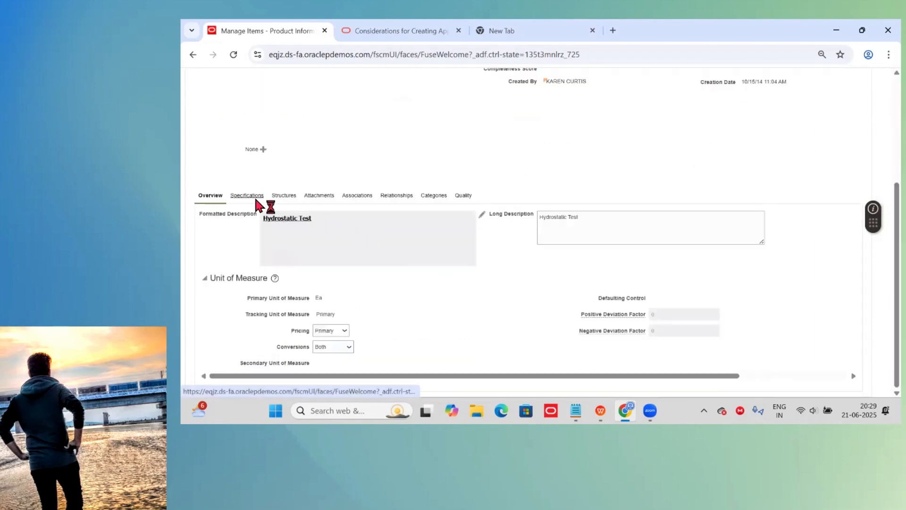
left_click(228, 380)
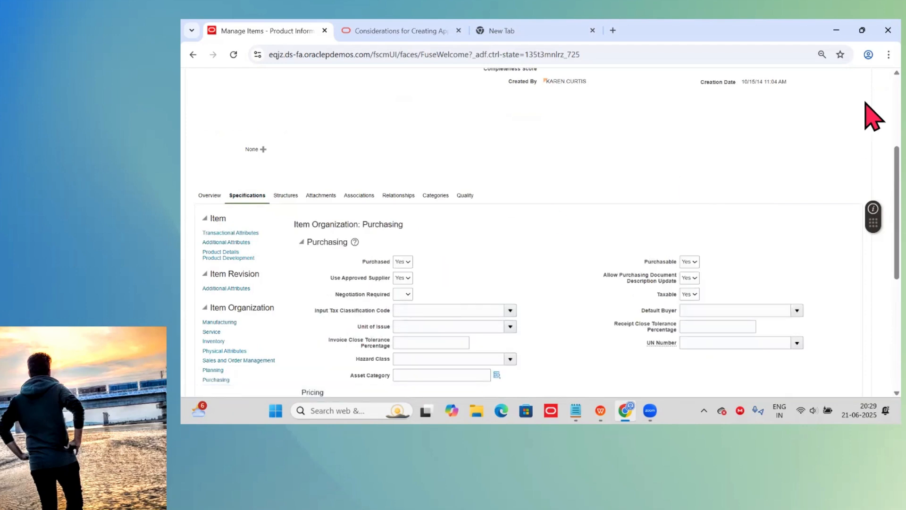
Open the Seattle (001) organization's version of IND-TestH from the item's organization associations.
scroll(874, 116, "up", 4)
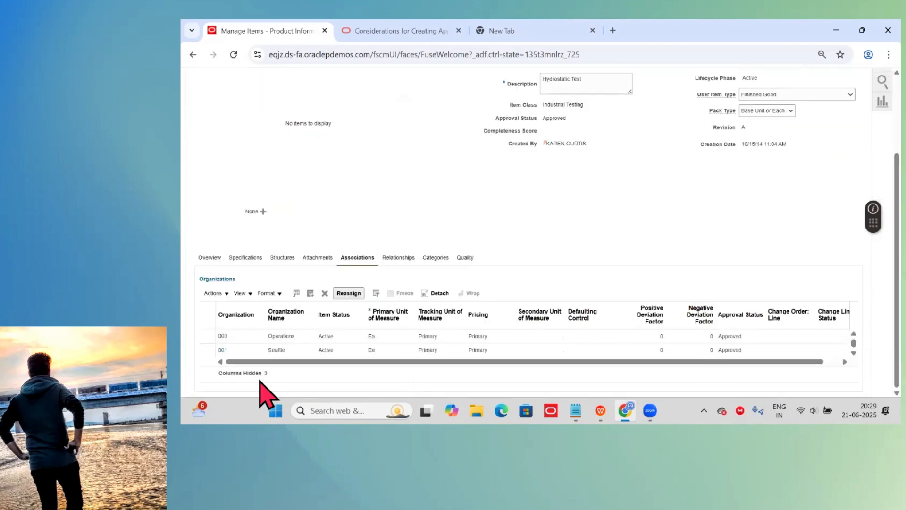
left_click(222, 351)
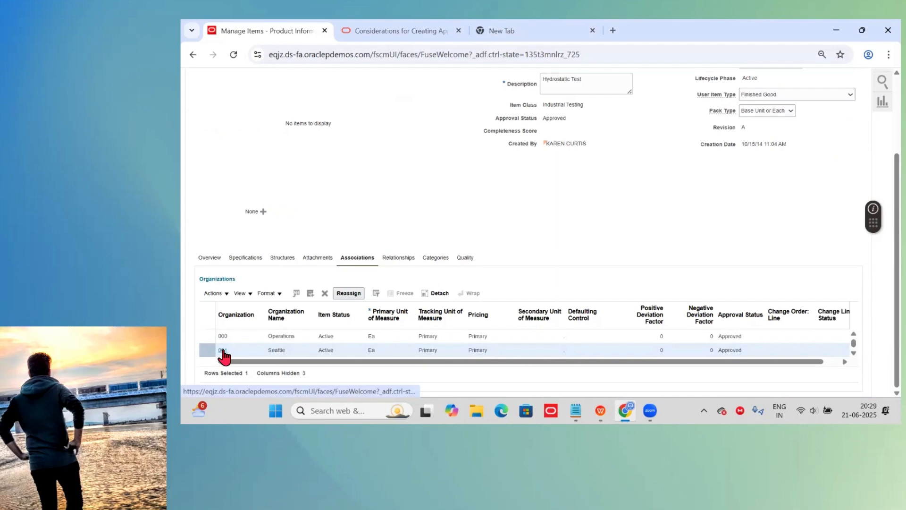
left_click(222, 351)
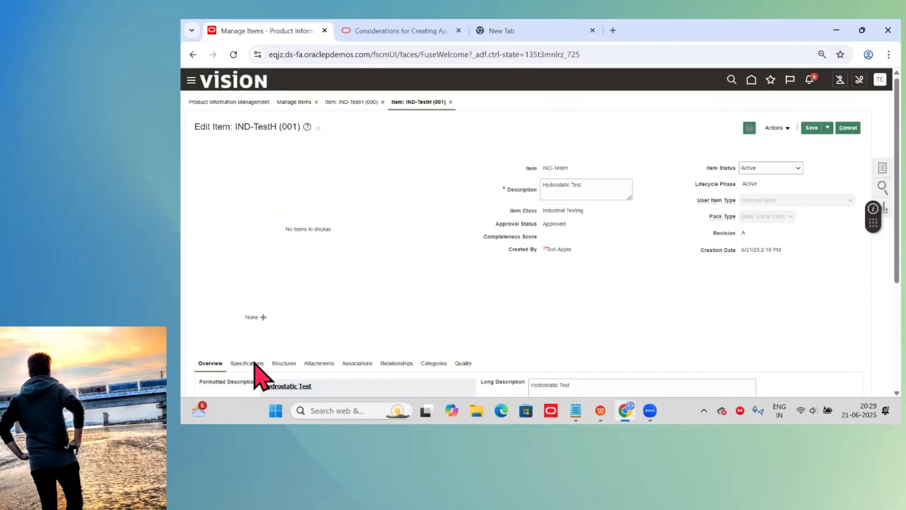
Set Use Approved Supplier to Yes in the Purchasing specifications of IND-TestH for organization 001, and save and close the item.
left_click(245, 364)
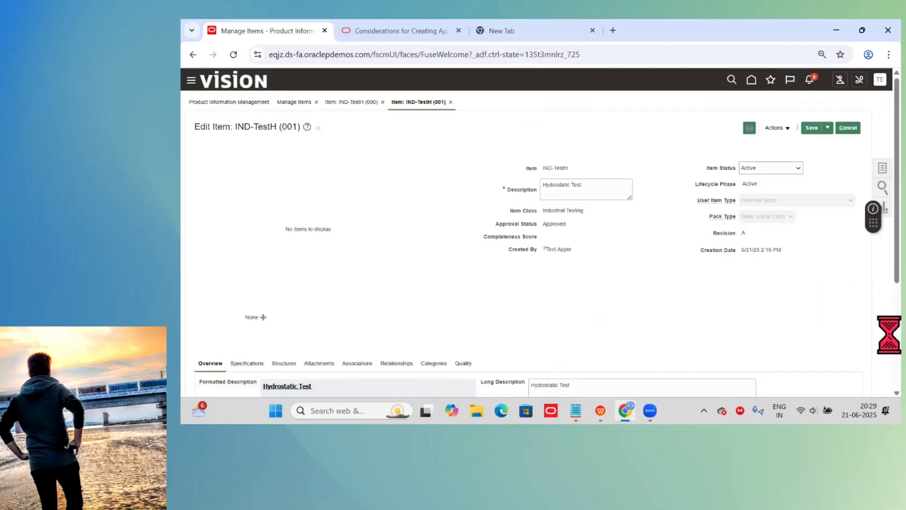
scroll(886, 343, "down", 5)
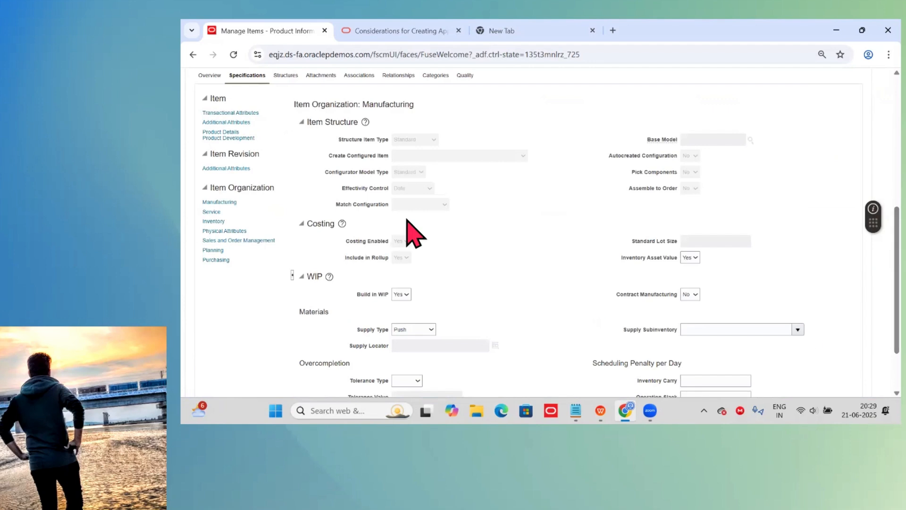
left_click(217, 260)
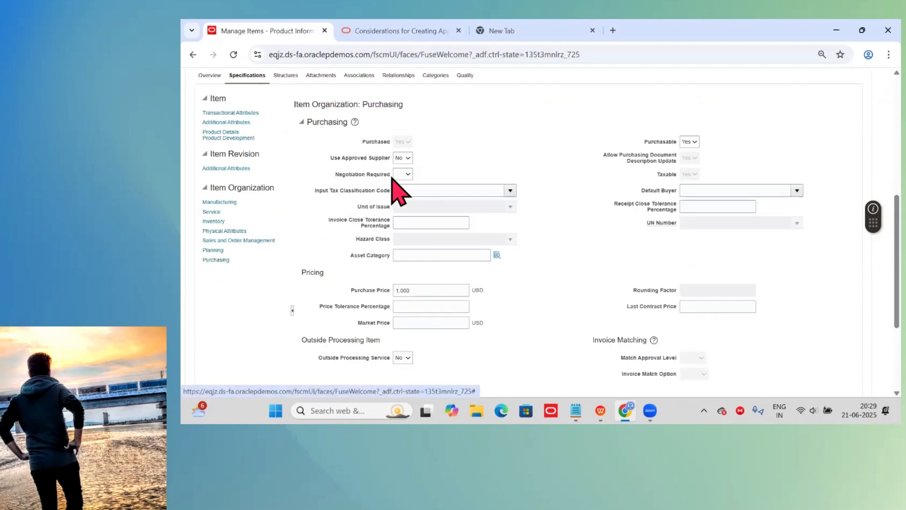
left_click(405, 157)
left_click(402, 184)
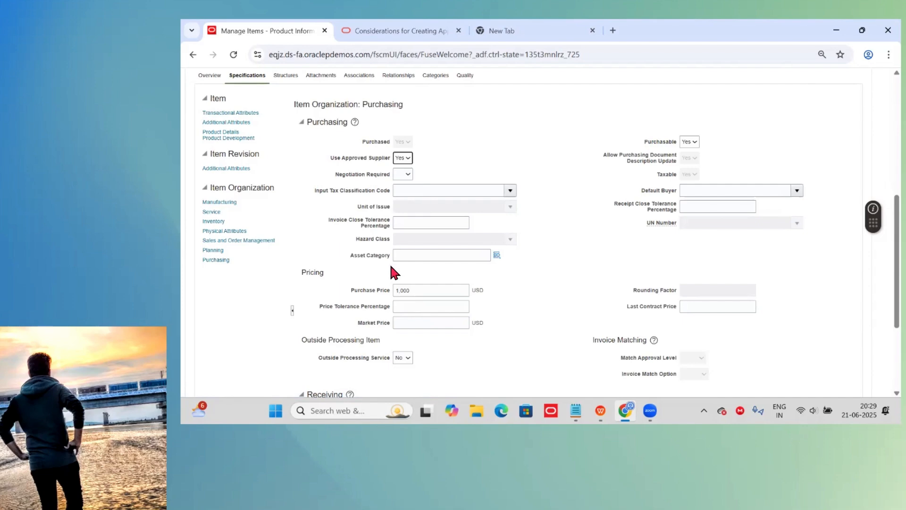
scroll(883, 106, "up", 5)
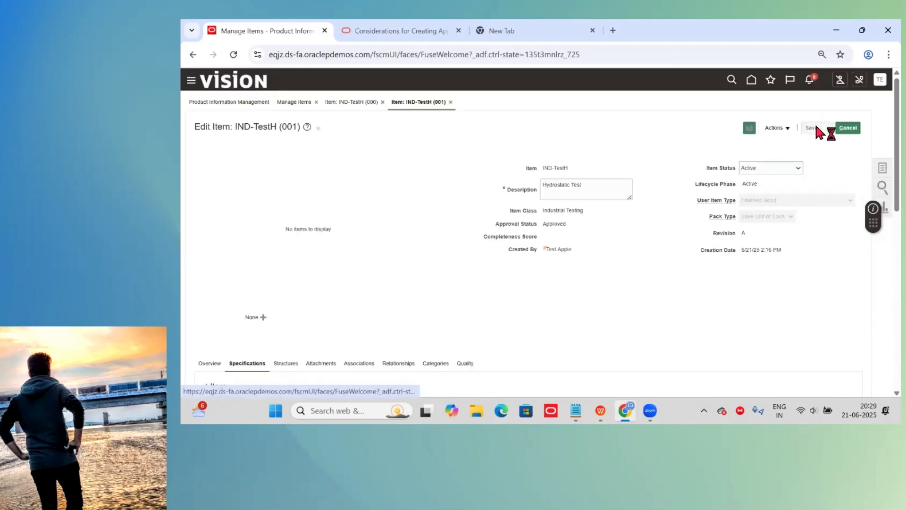
left_click(451, 103)
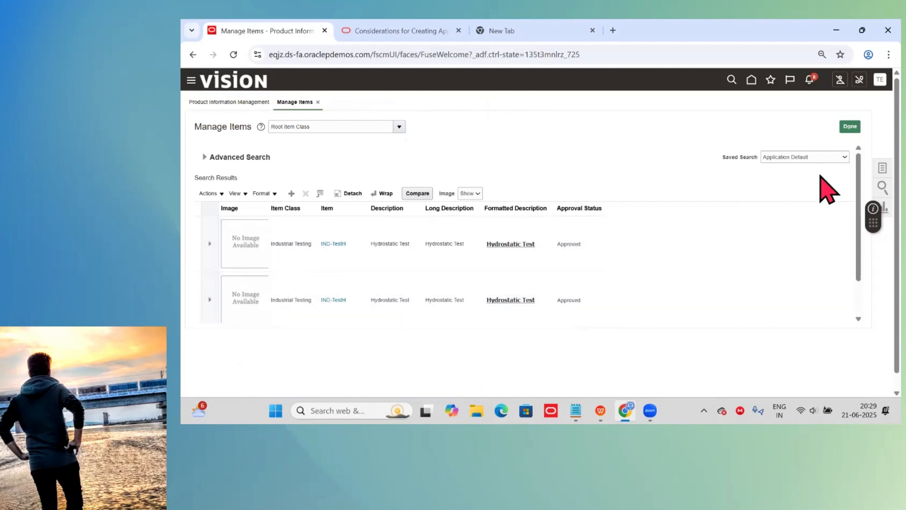
Leave Manage Items and open Manage Approved Supplier List Entries from the Purchase Orders work area under Procurement.
left_click(850, 128)
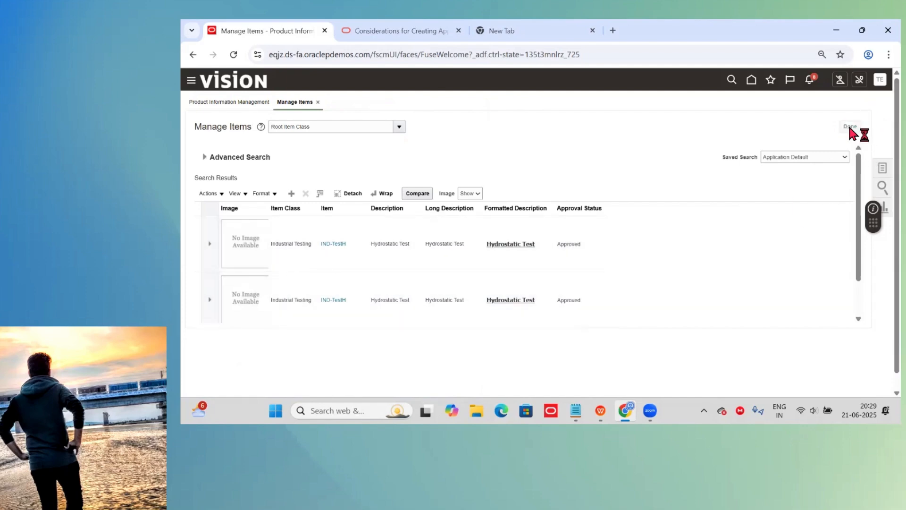
left_click(753, 81)
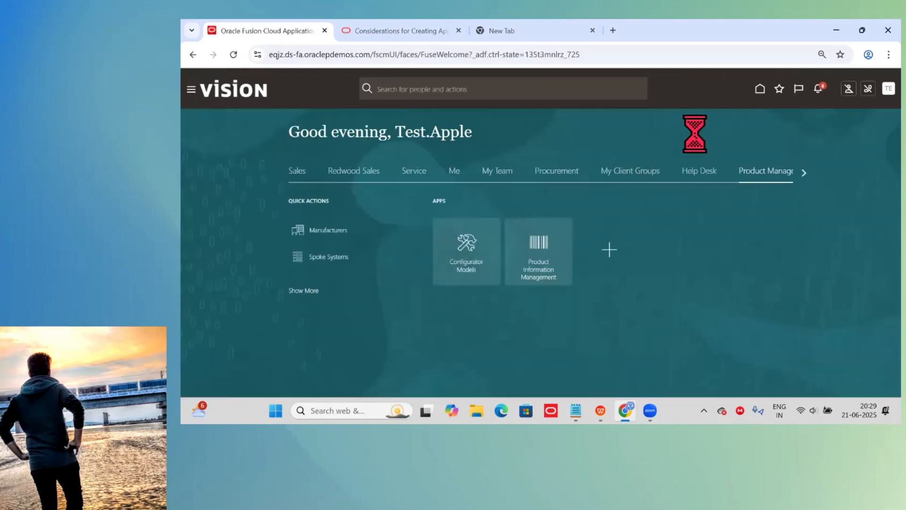
left_click(548, 177)
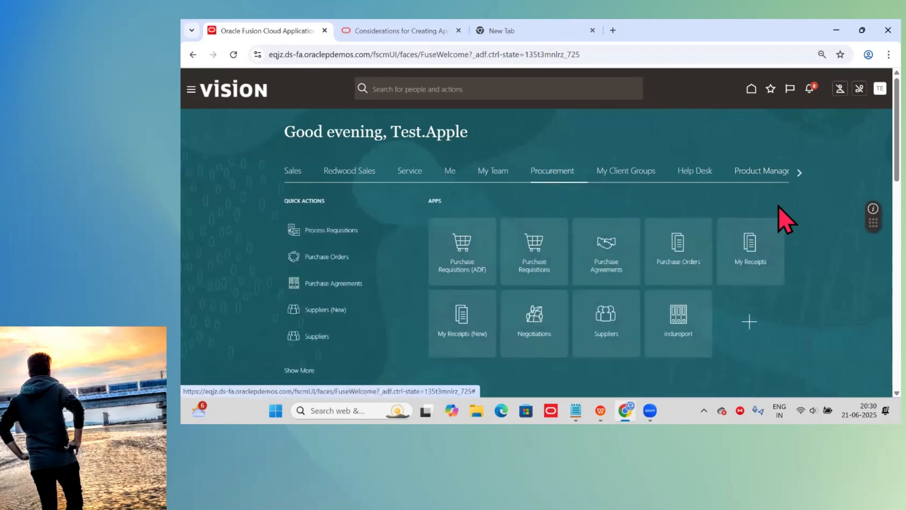
left_click(680, 257)
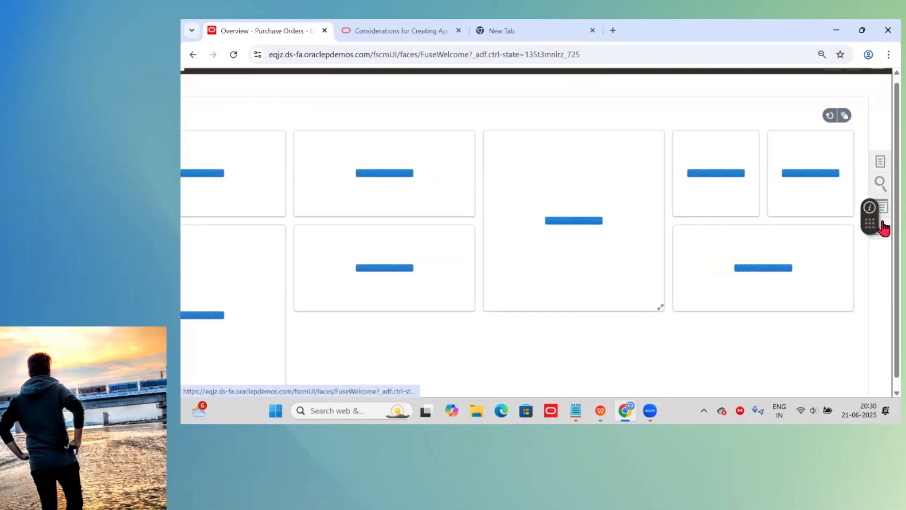
left_click(878, 175)
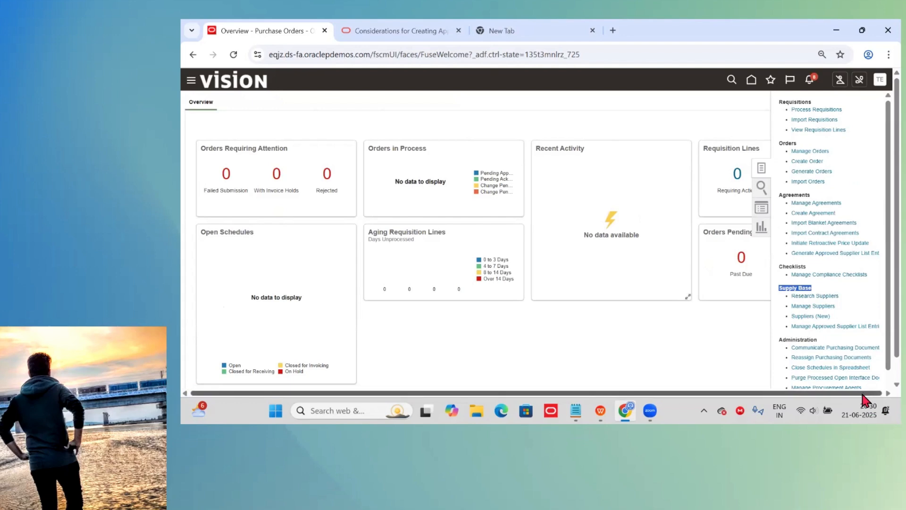
left_click(833, 327)
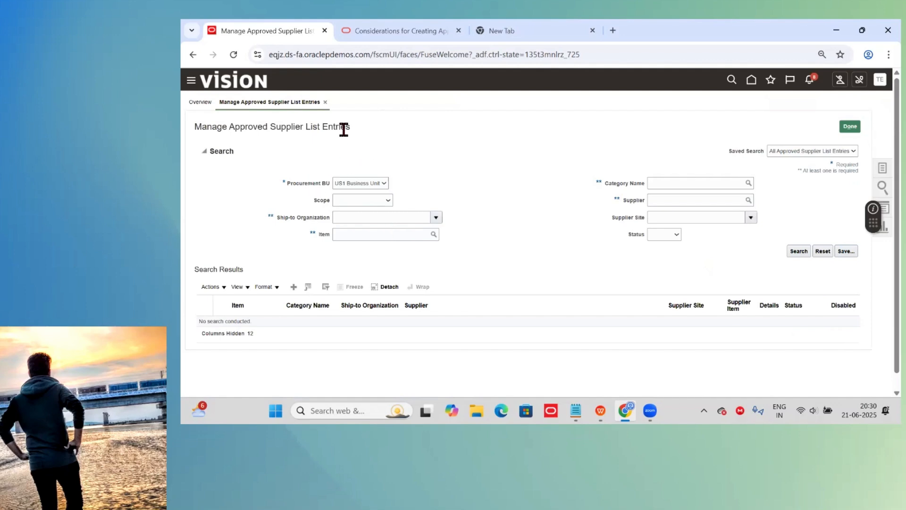
Start a new approved supplier list entry and check that its Procurement BU is US1 Business Unit.
left_click_drag(350, 128, 195, 136)
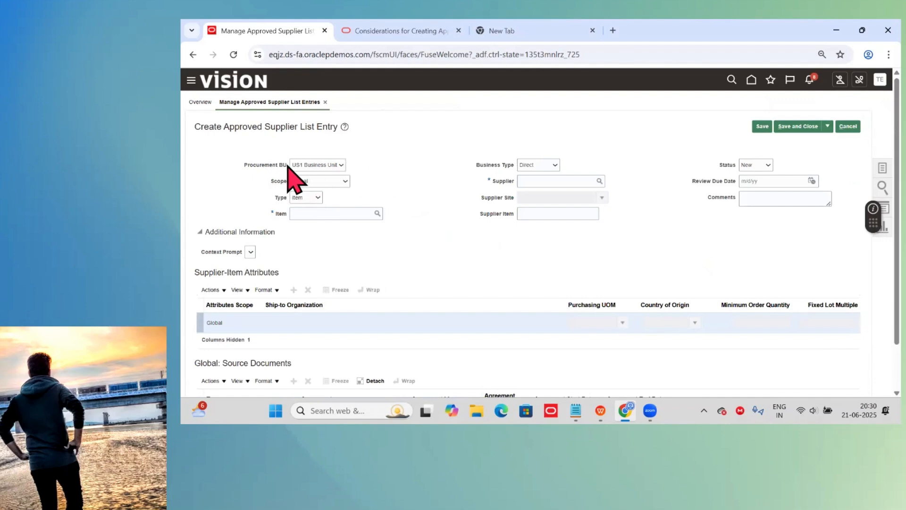
left_click_drag(288, 165, 235, 165)
left_click(338, 165)
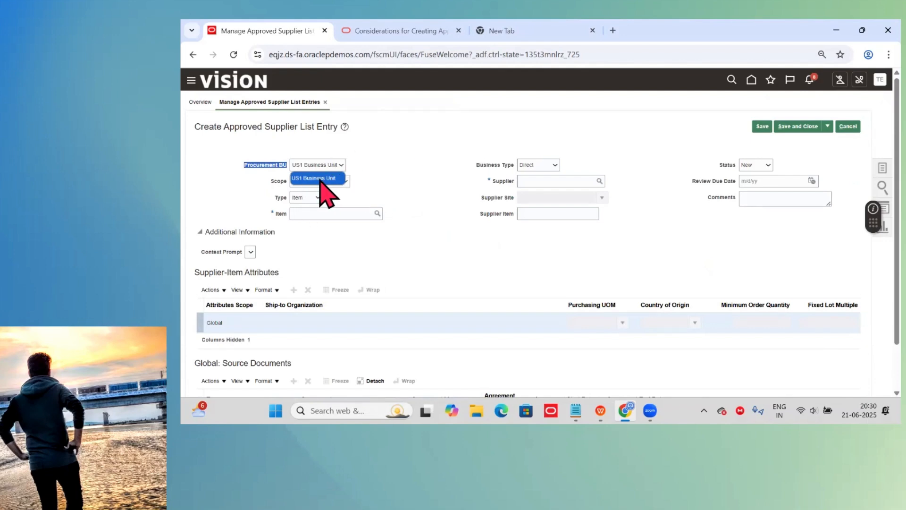
left_click(395, 165)
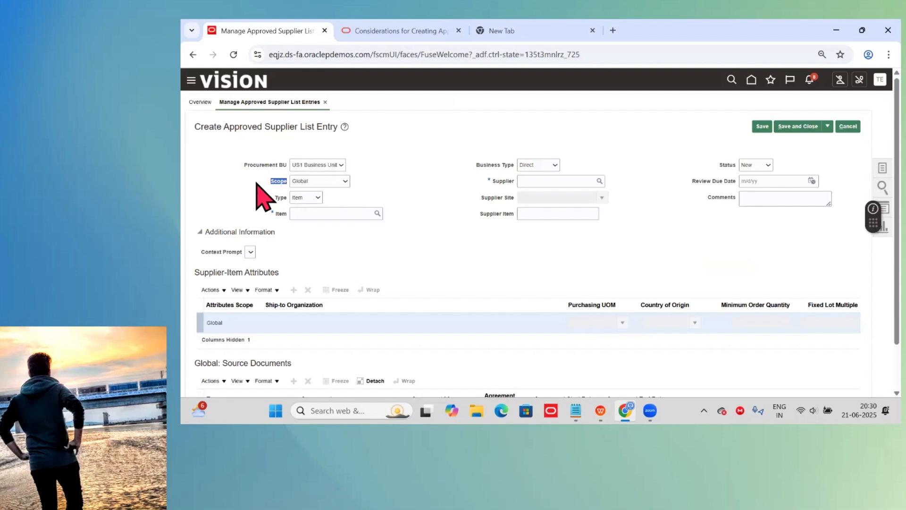
Try the Ship-to Organization scope on the new entry, and set the scope back to Global.
left_click_drag(256, 183, 314, 183)
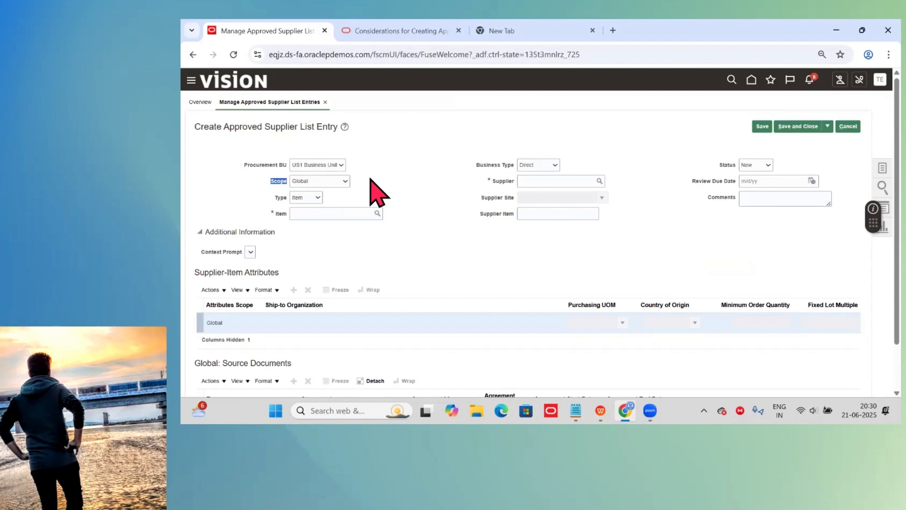
left_click(345, 181)
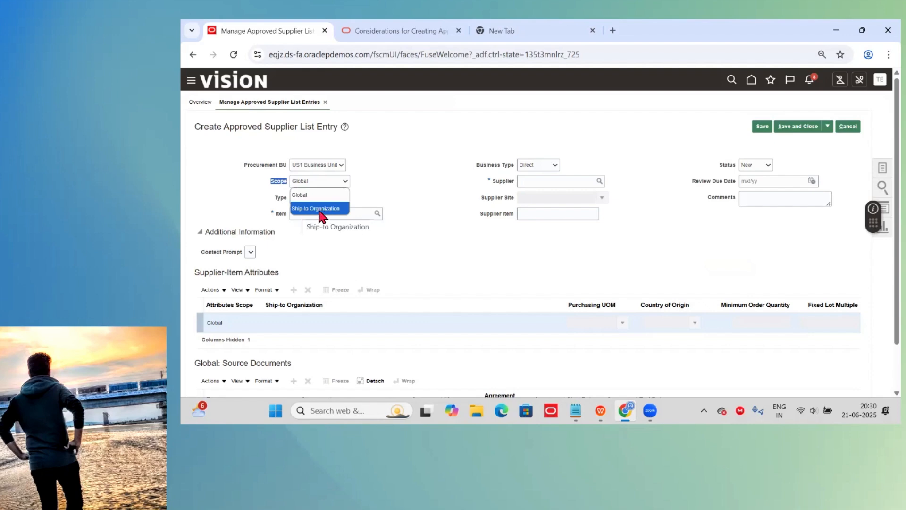
left_click(326, 210)
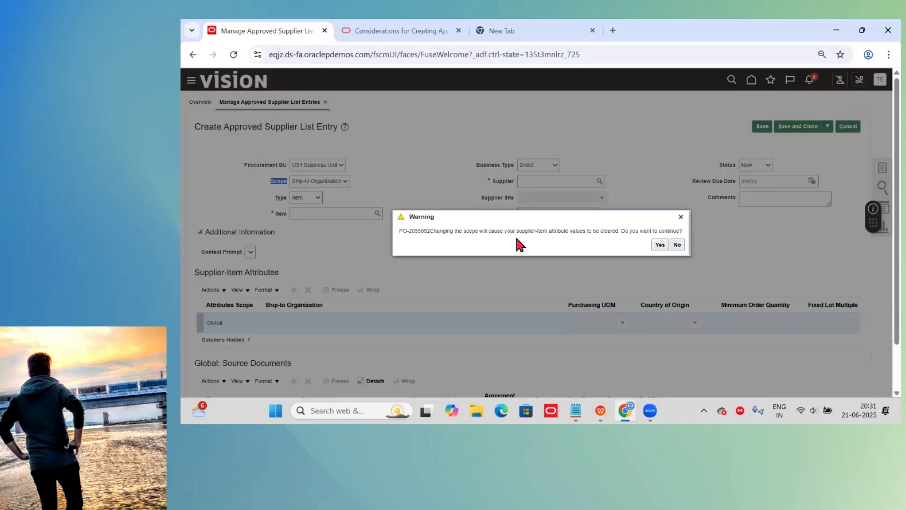
left_click(660, 245)
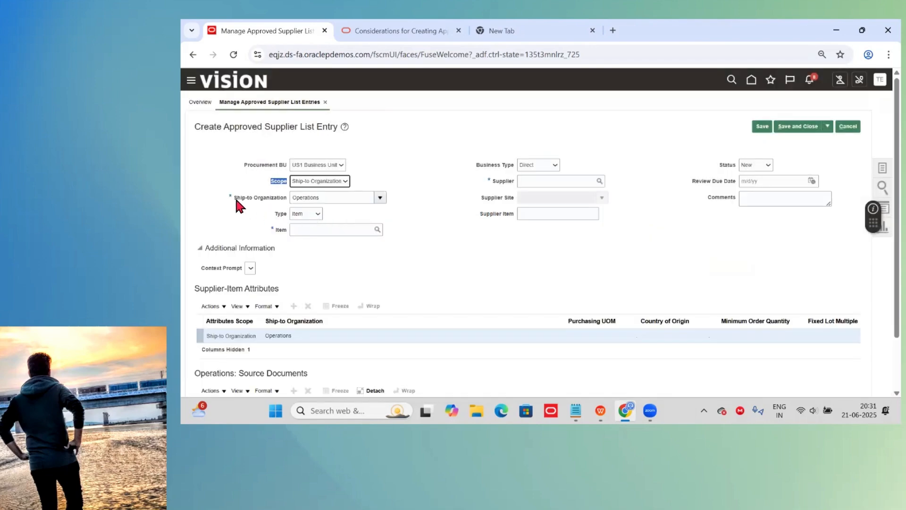
left_click(236, 199)
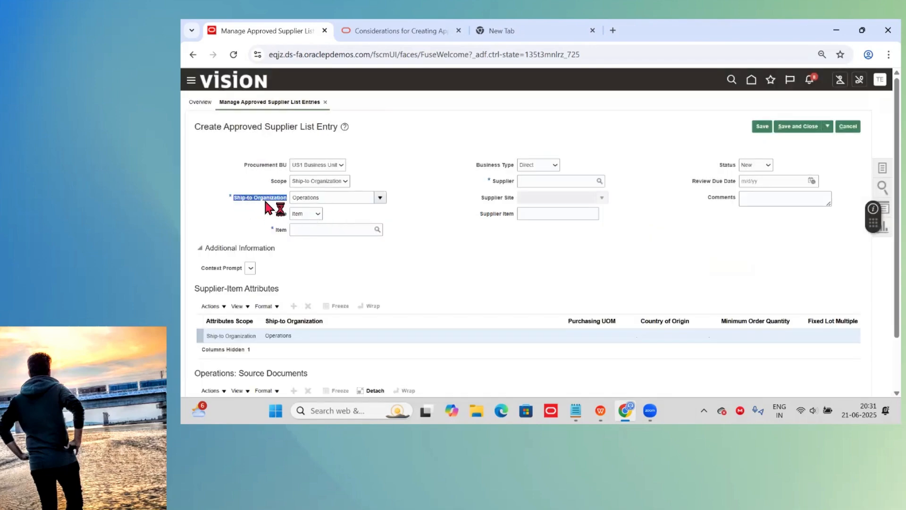
left_click(340, 181)
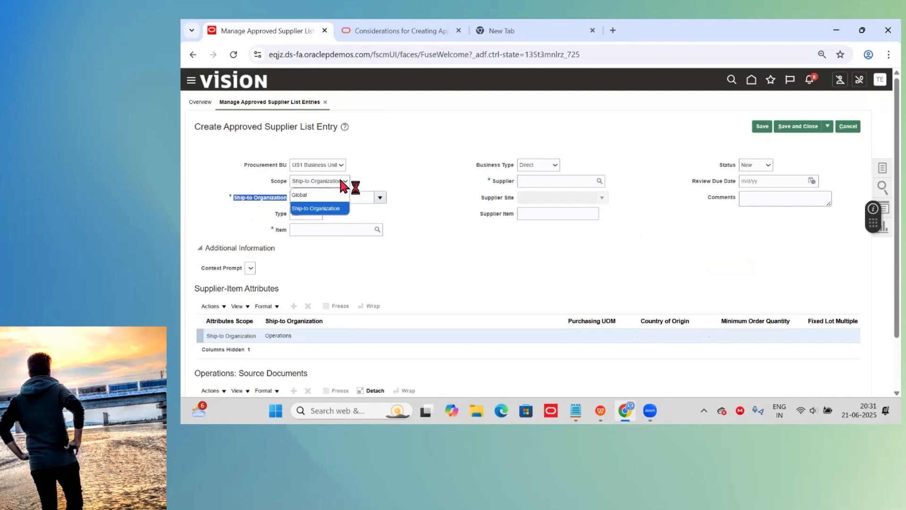
left_click(333, 192)
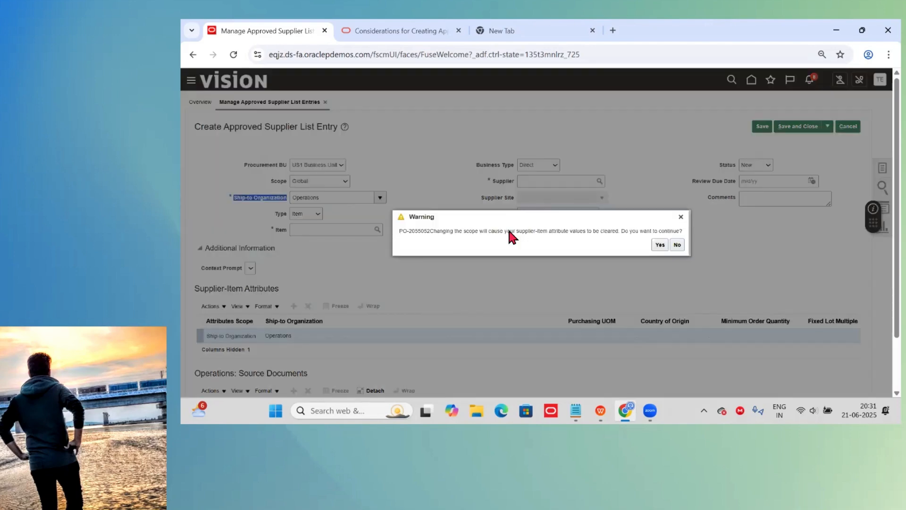
left_click(660, 245)
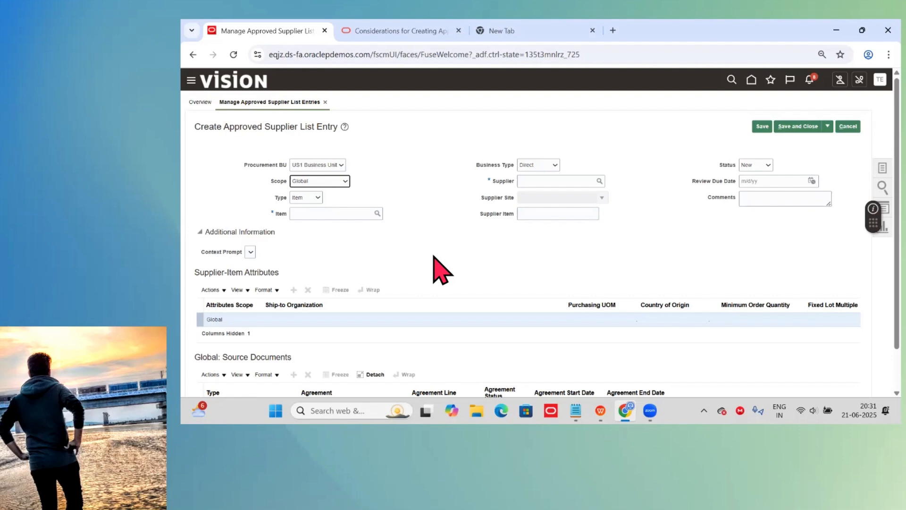
Try the Category type on the new entry, and switch the type back to Item.
left_click(316, 197)
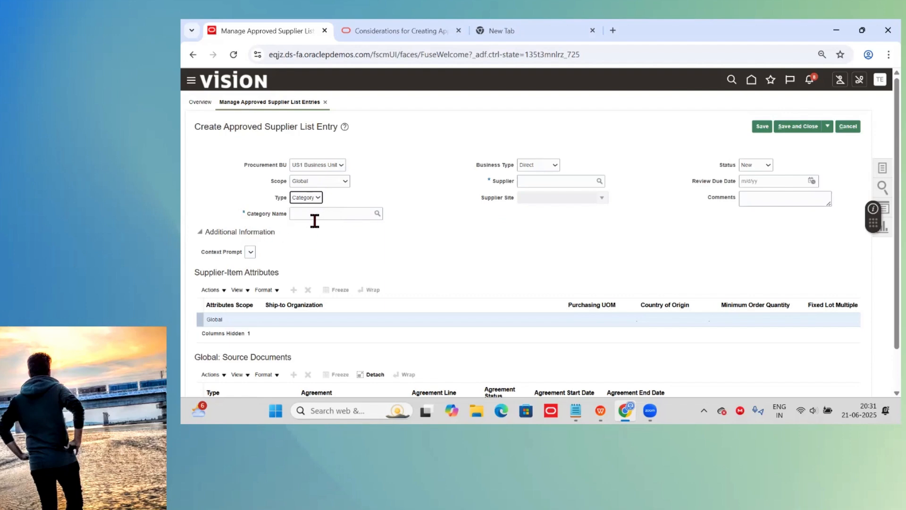
left_click(313, 218)
left_click(314, 200)
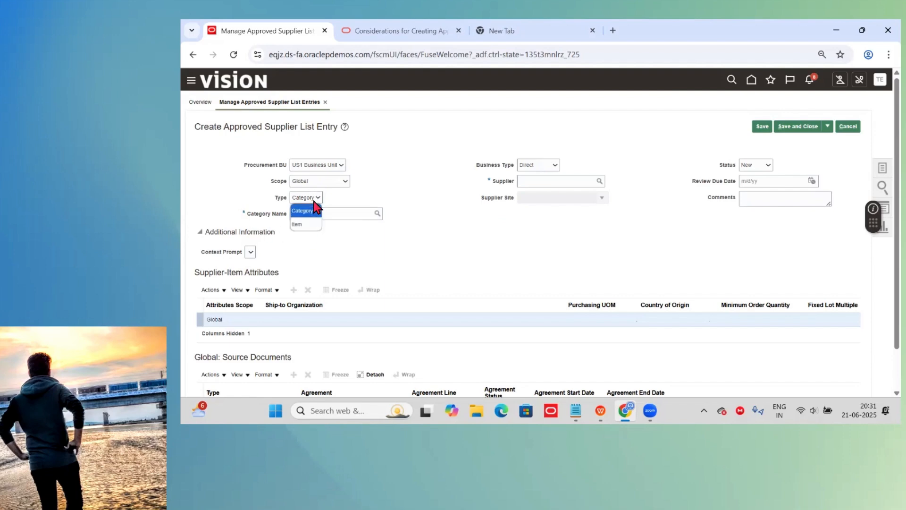
left_click(310, 225)
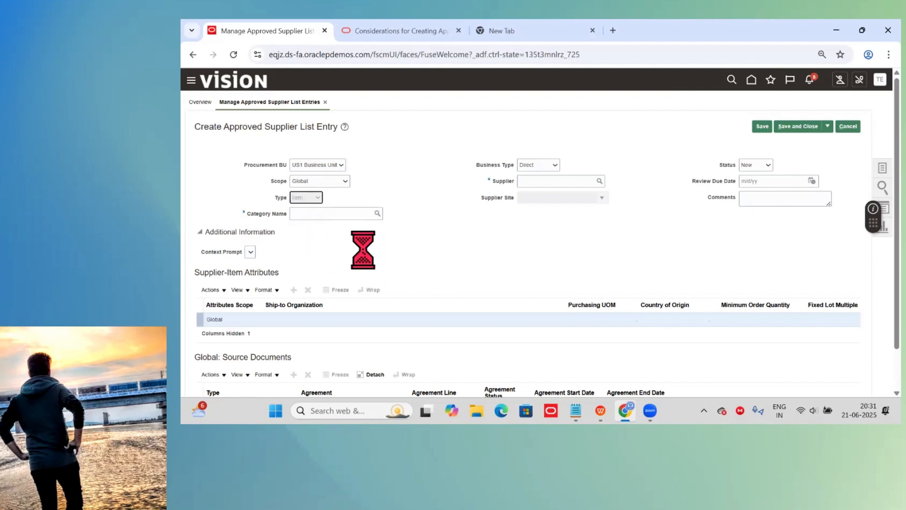
Select IND-TestH Hydrostatic Test as the item of the approved supplier list entry.
left_click(334, 218)
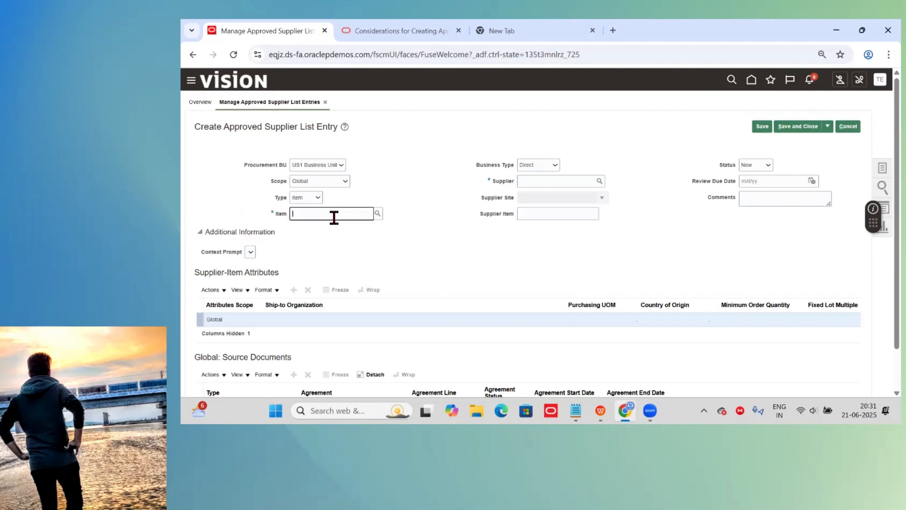
type("IND-Test")
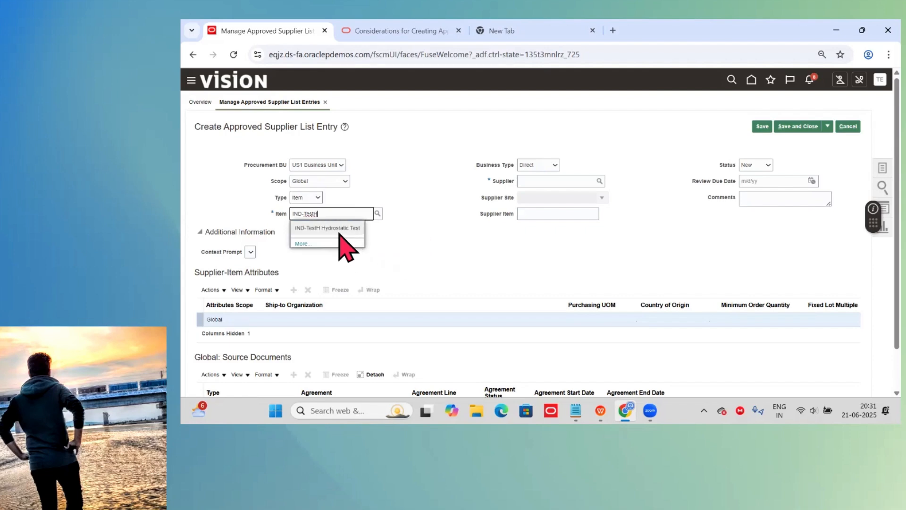
left_click(339, 231)
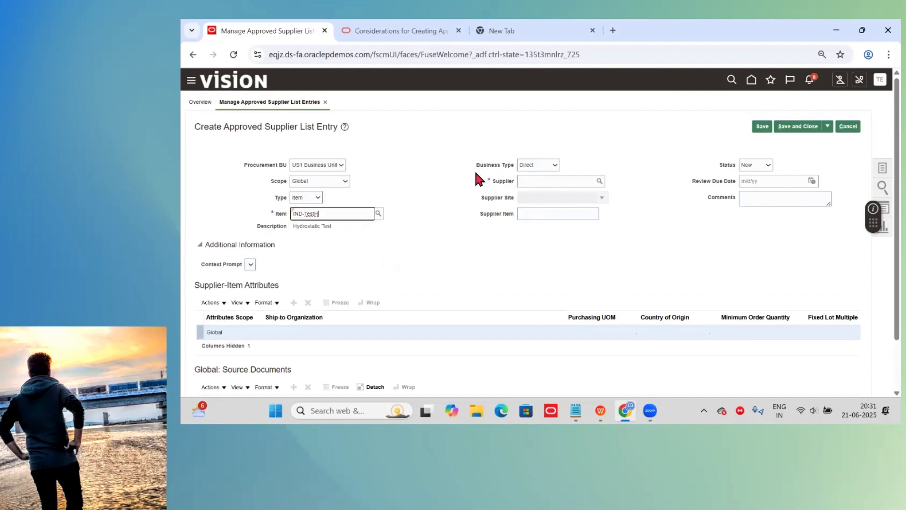
Choose the business type Direct and select Test Apple as the supplier of the approved supplier list entry.
triple_click(509, 165)
left_click(542, 168)
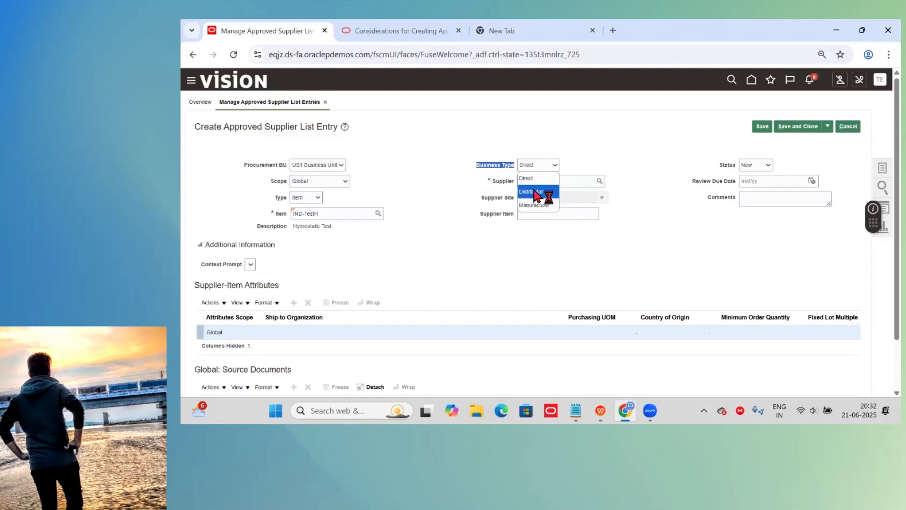
left_click(535, 181)
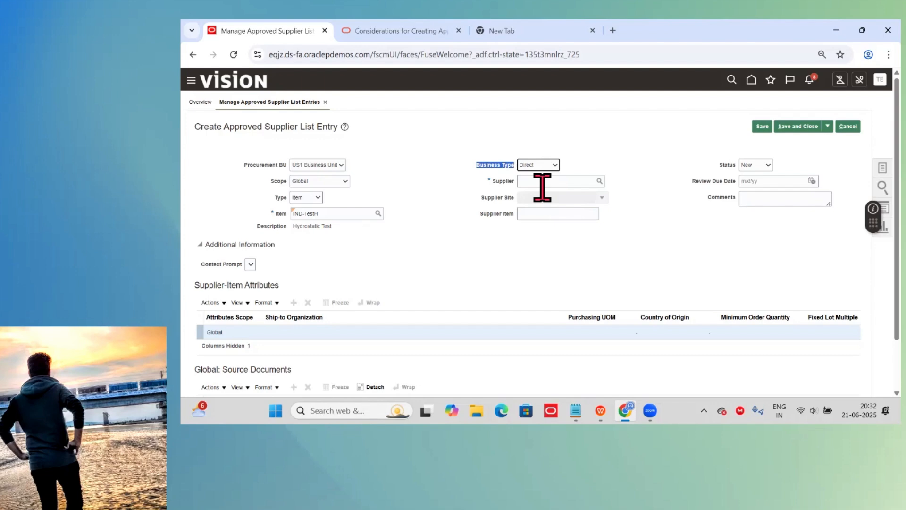
left_click(542, 184)
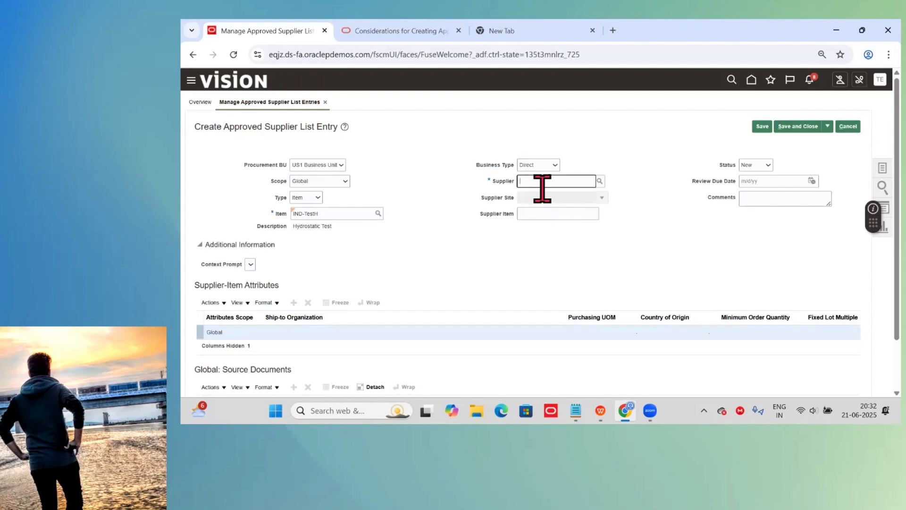
type("Test appl")
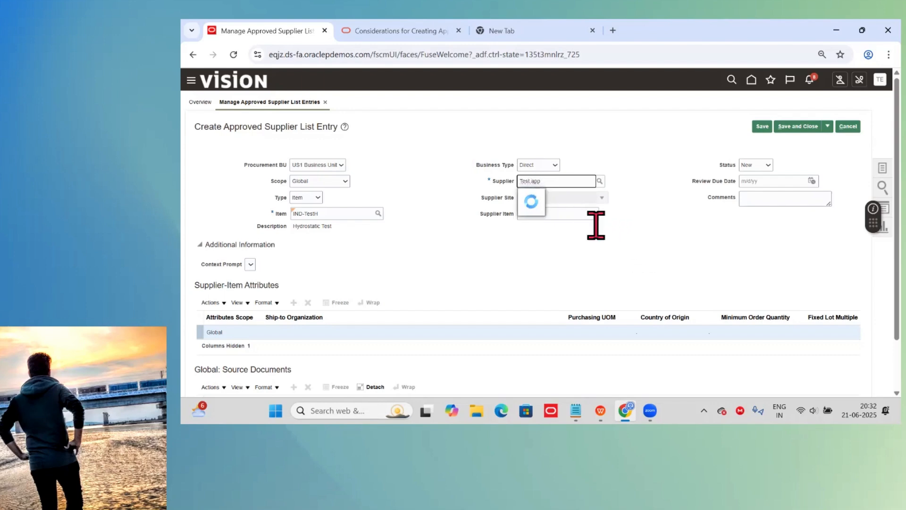
left_click(552, 200)
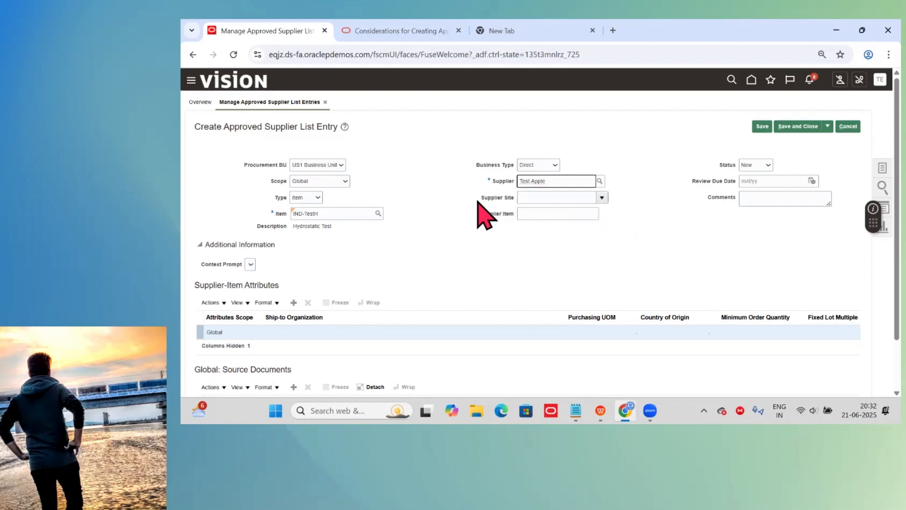
left_click_drag(479, 197, 514, 205)
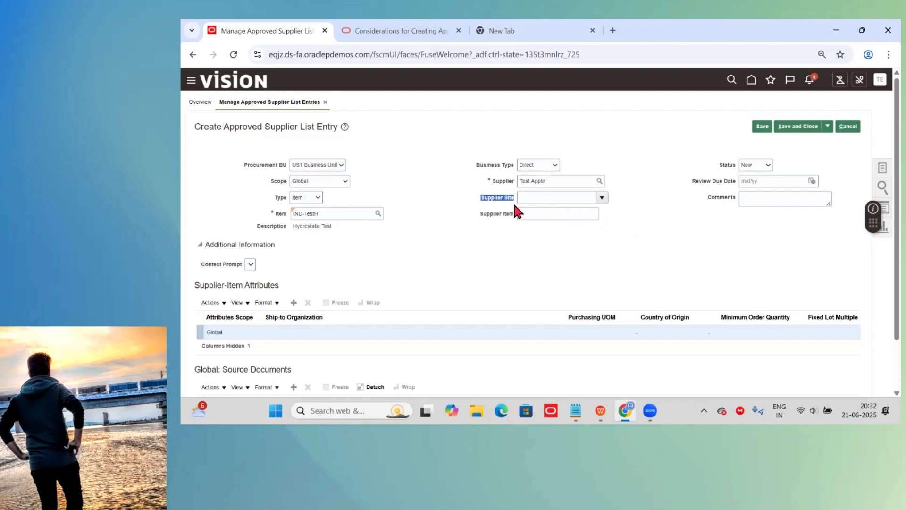
Select the supplier's Carlsbad site for the approved supplier list entry and keep the status New.
left_click(601, 199)
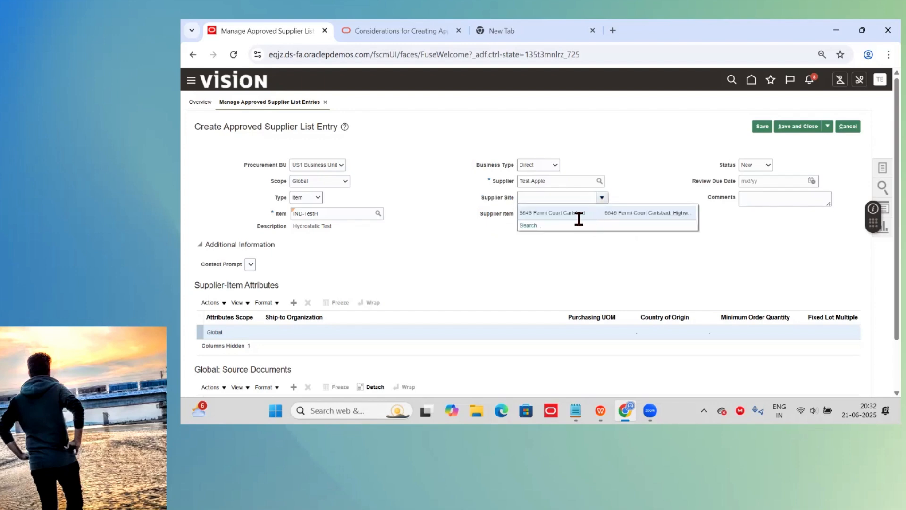
left_click(578, 213)
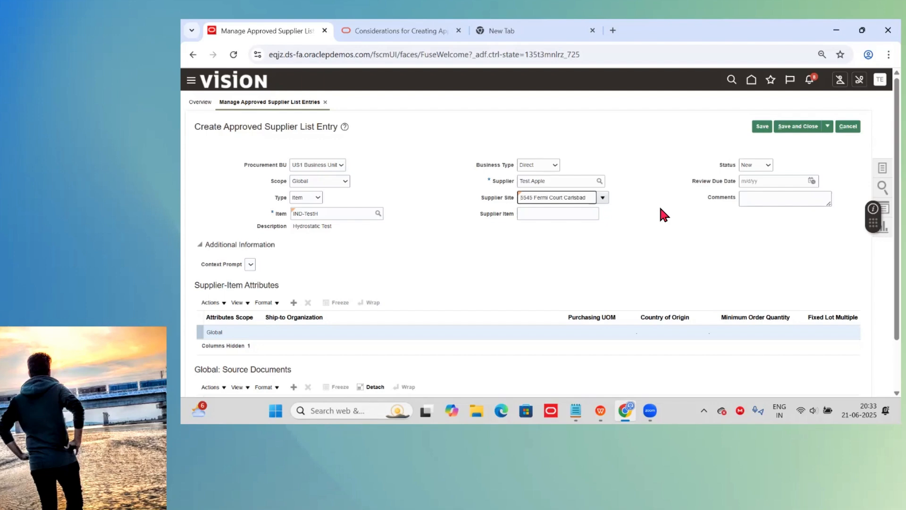
triple_click(588, 199)
left_click(751, 166)
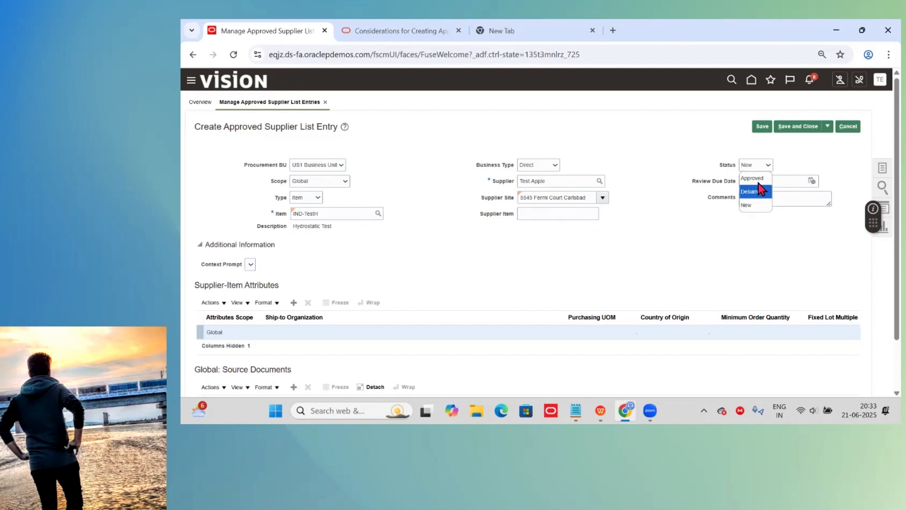
left_click(760, 207)
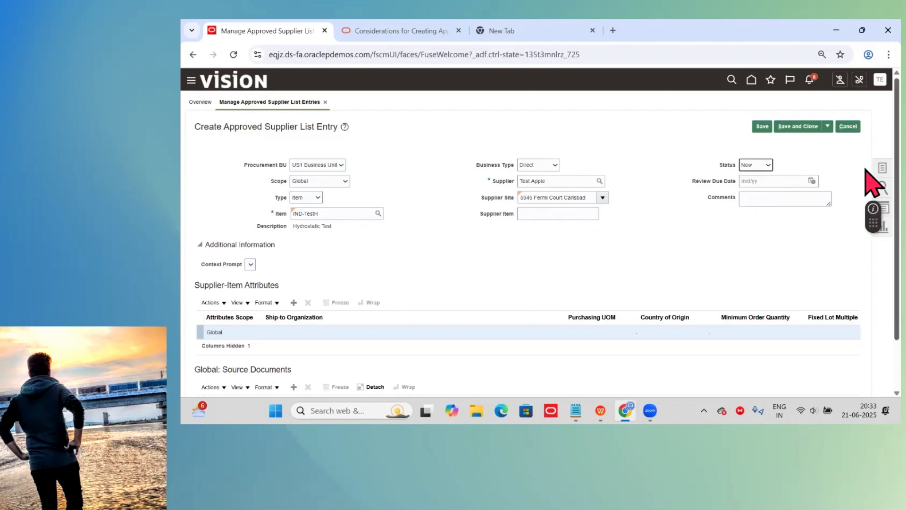
Save the new approved supplier list entry and close its creation page.
scroll(866, 164, "down", 1)
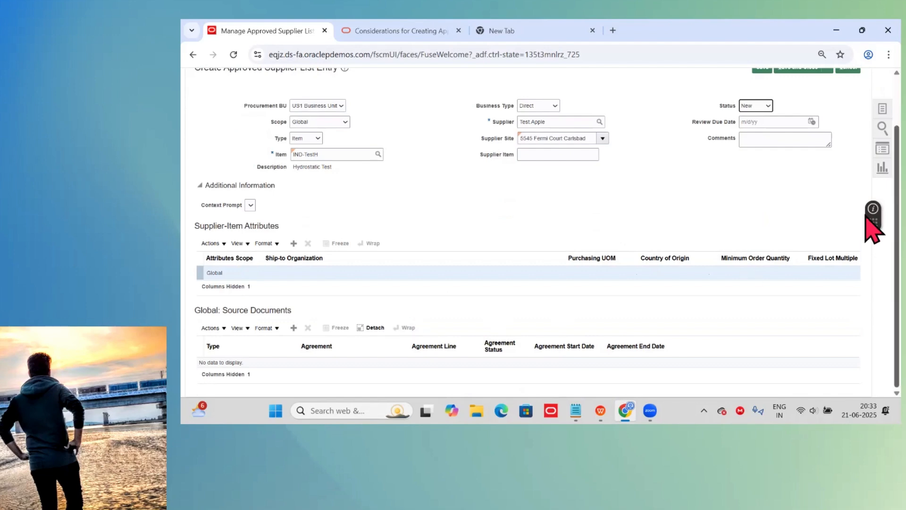
scroll(873, 189, "up", 2)
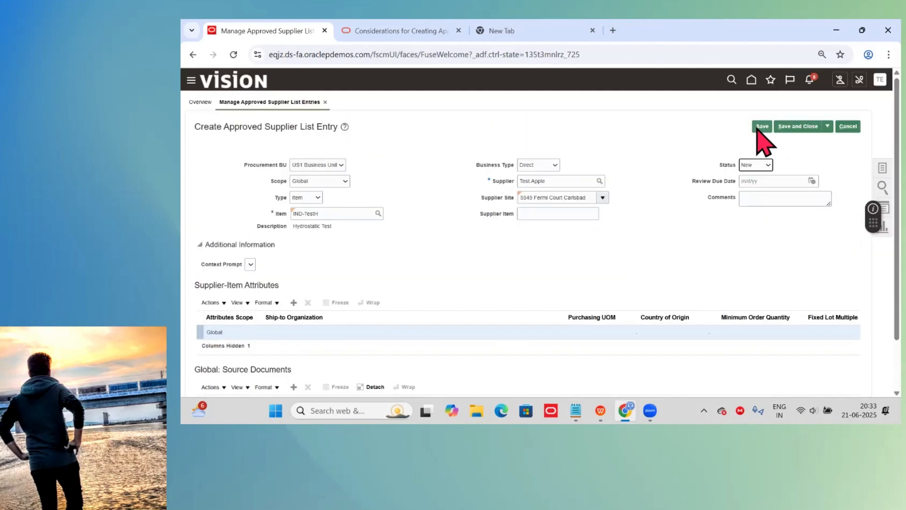
left_click(758, 128)
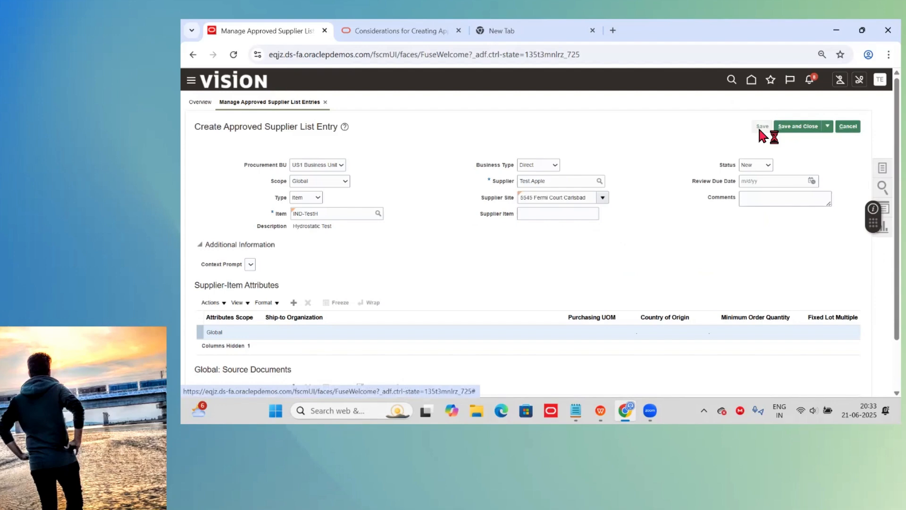
left_click(793, 134)
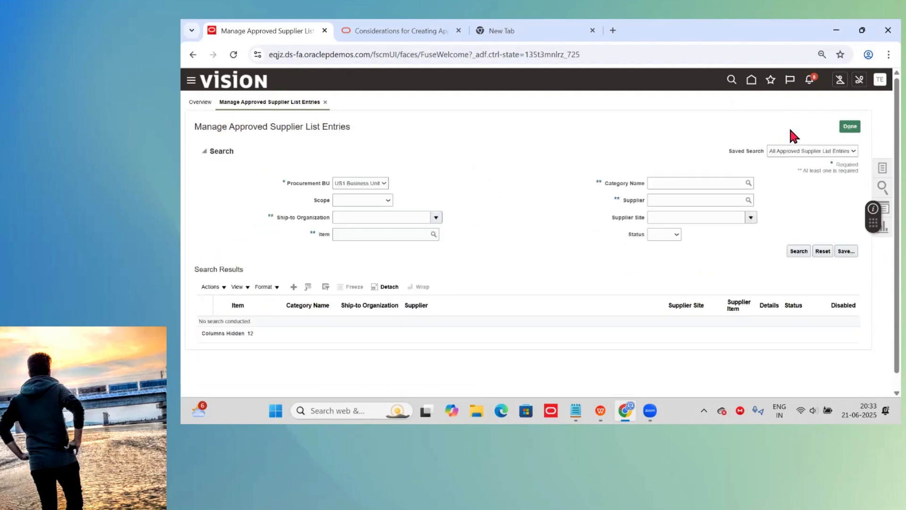
Search the approved supplier list entries for item IND-TestH, and finish managing the entries.
left_click(378, 234)
type("IND-TestH")
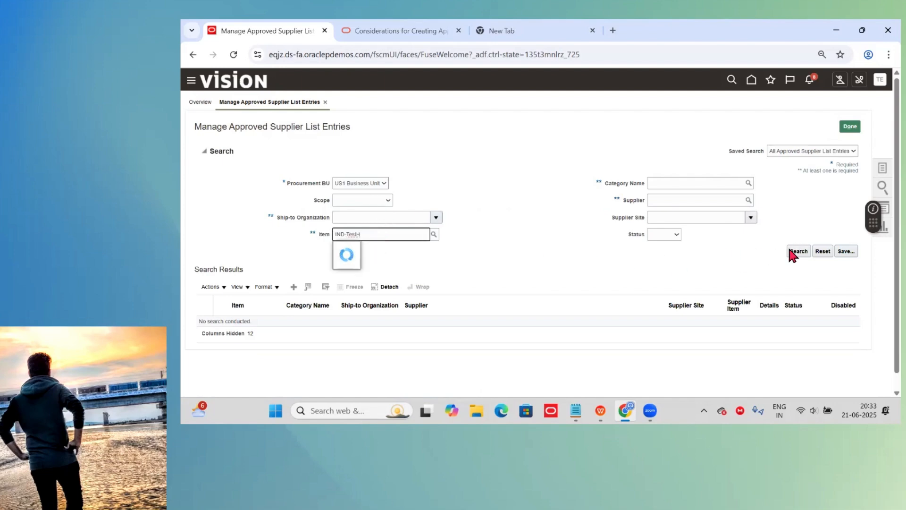
left_click(798, 251)
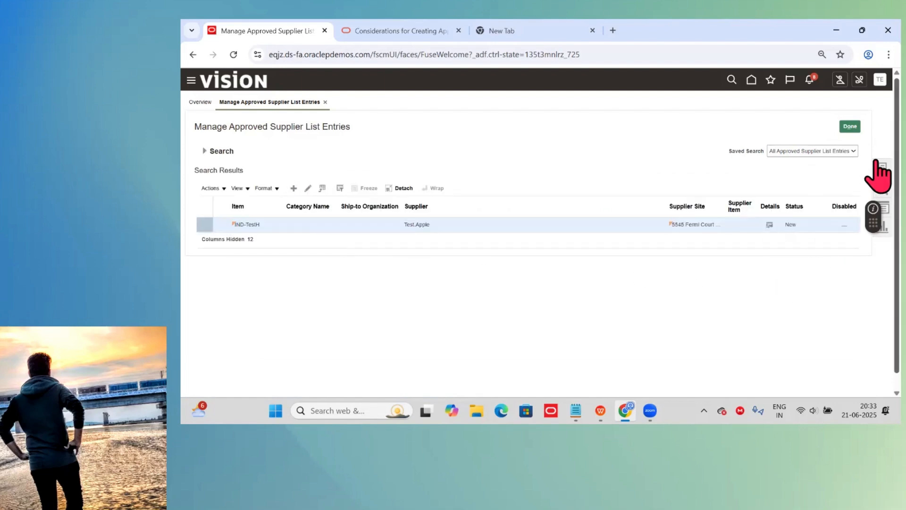
left_click(850, 126)
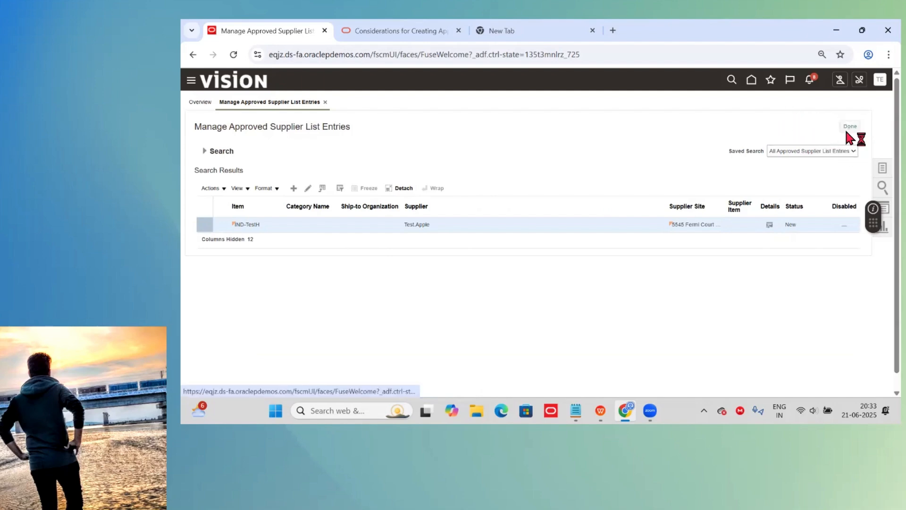
Create an order in the Purchase Order style for supplier Test Apple.
left_click(878, 168)
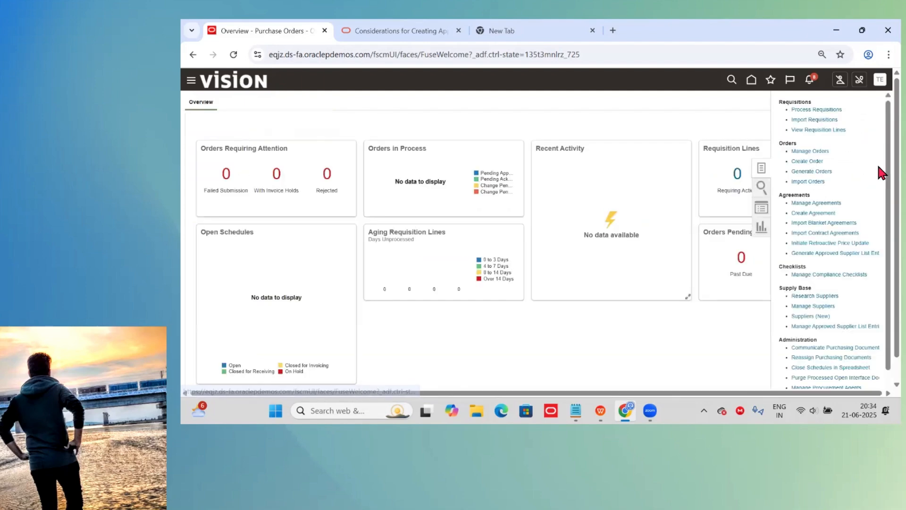
left_click(822, 162)
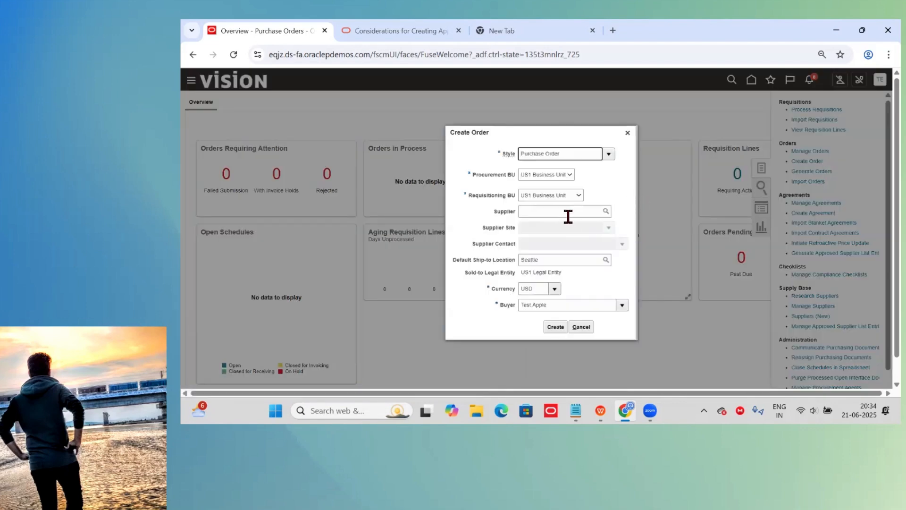
left_click(556, 212)
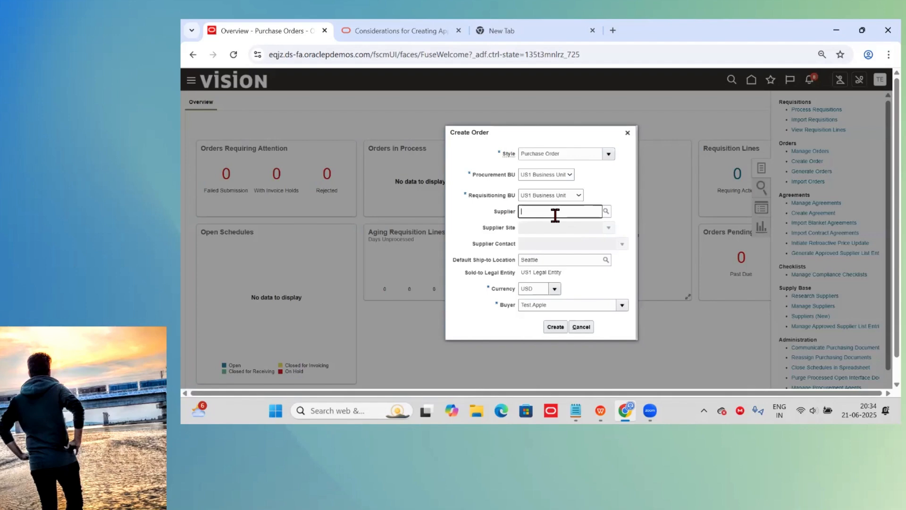
type("AF")
key("BackSpace")
key("BackSpace")
type("test.a")
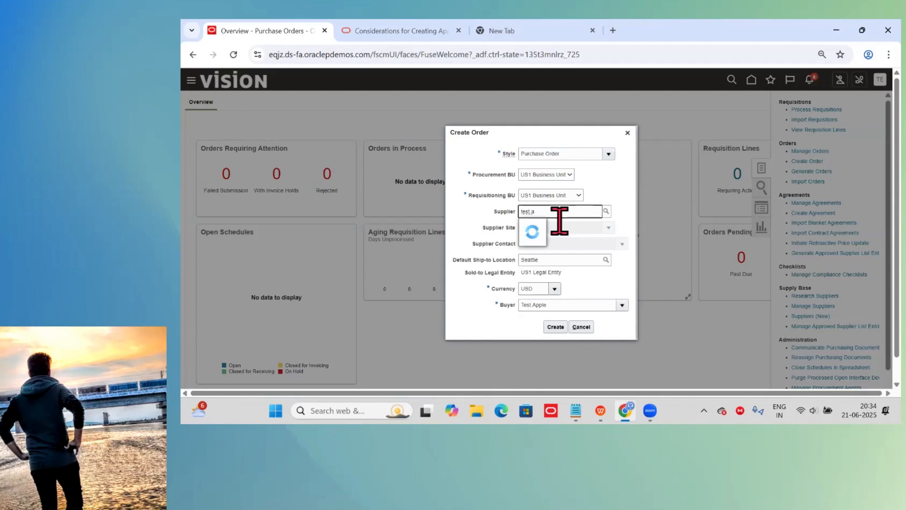
left_click(552, 226)
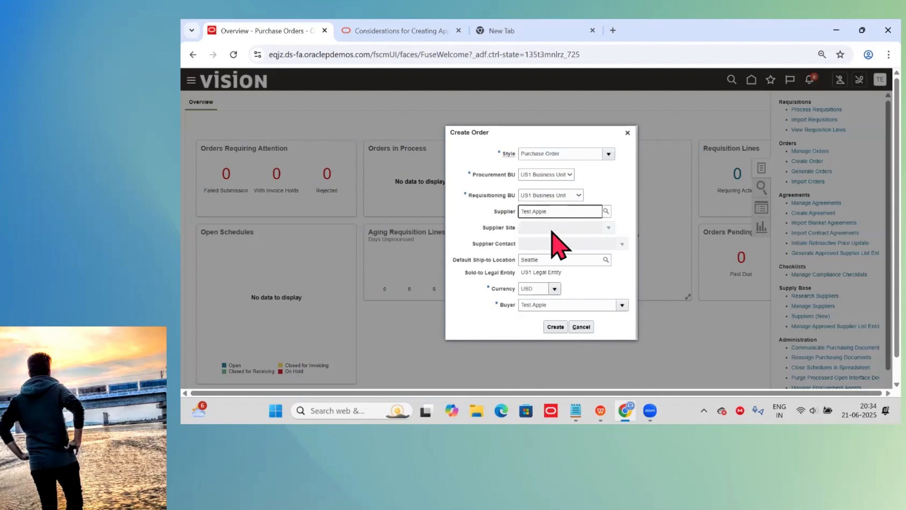
left_click(555, 330)
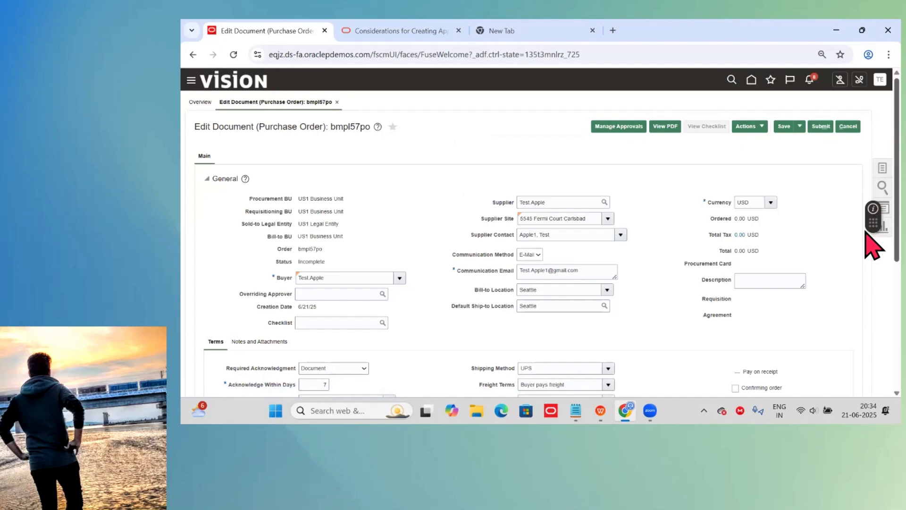
Add a Goods line to the purchase order with item IND-TestH.
scroll(374, 360, "down", 5)
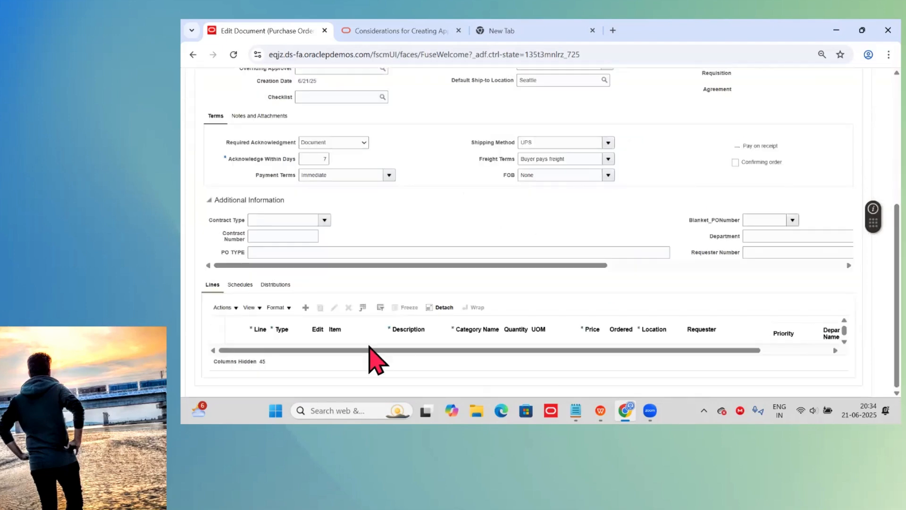
left_click(305, 308)
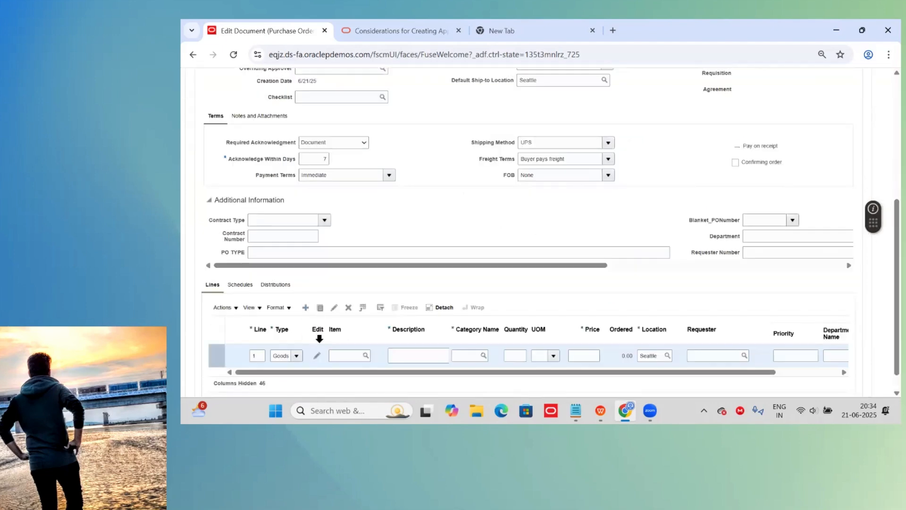
left_click(345, 361)
type("IND-TestH")
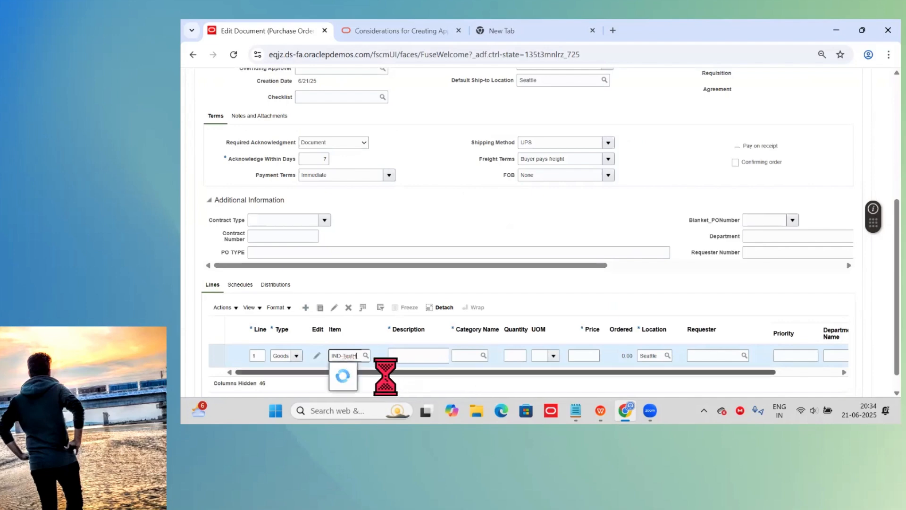
left_click(353, 367)
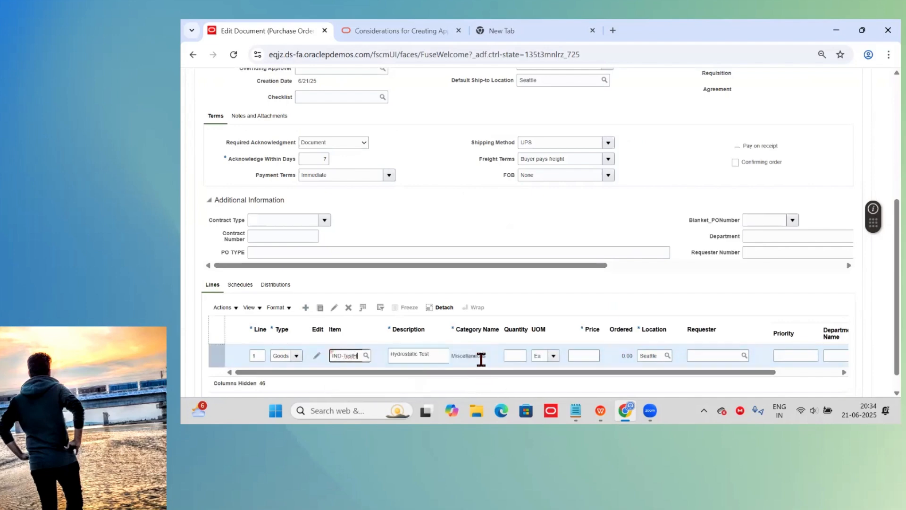
Set the order line's quantity to 1 and its price to 100.
left_click(522, 361)
type("1")
key("Tab")
key("Tab")
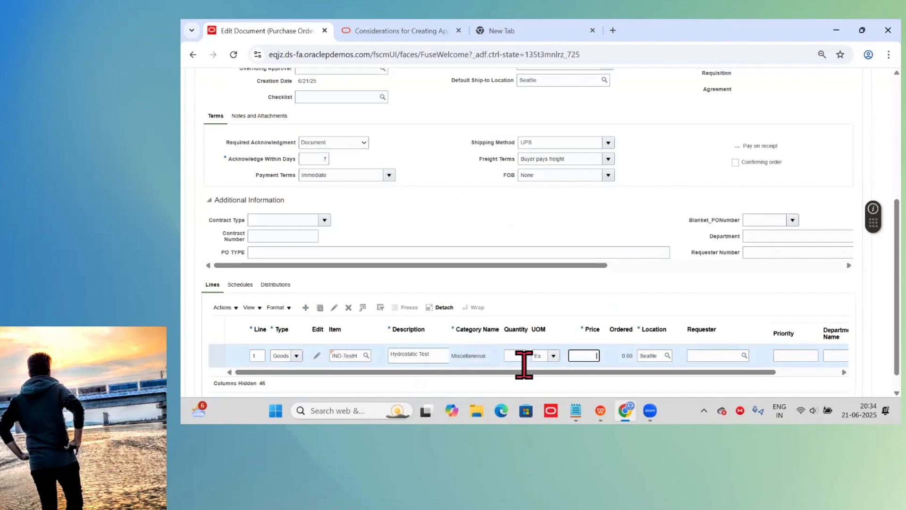
type("100")
key("Tab")
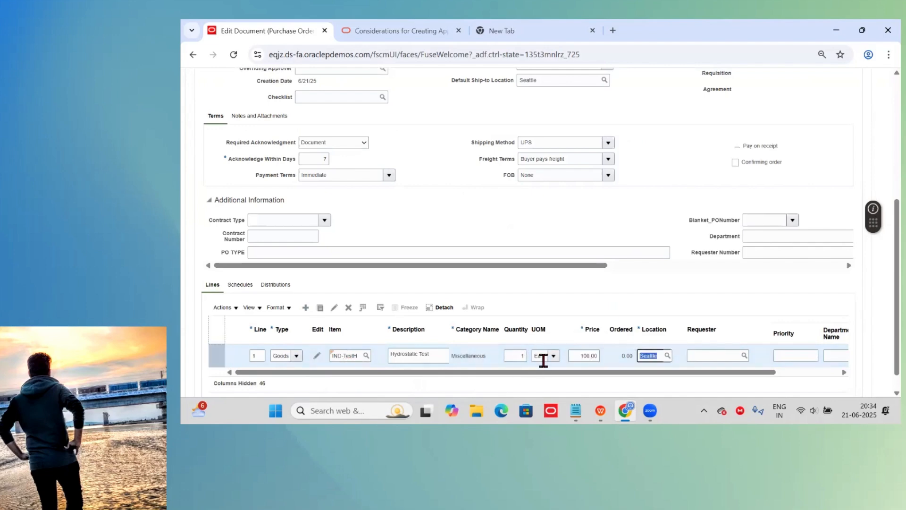
left_click(711, 379)
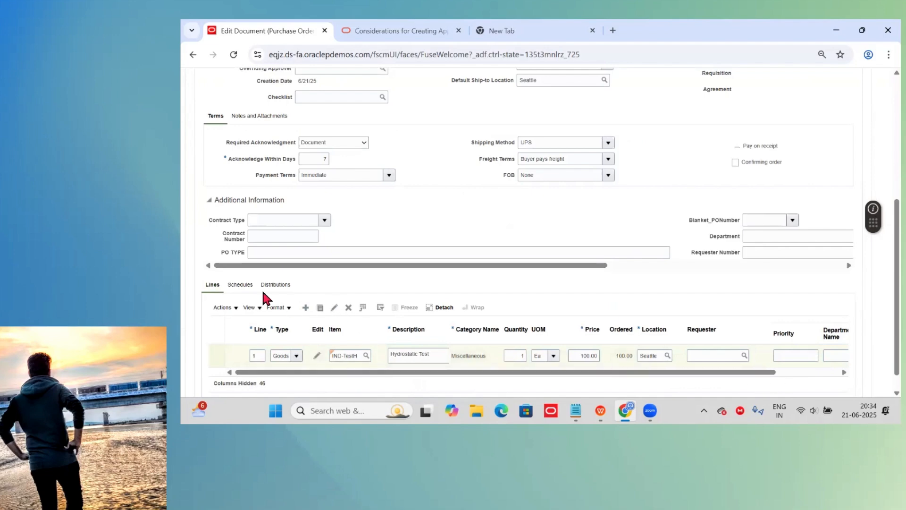
Set both the promised and the requested delivery date of the order line's schedule to 6/30/25.
left_click(246, 283)
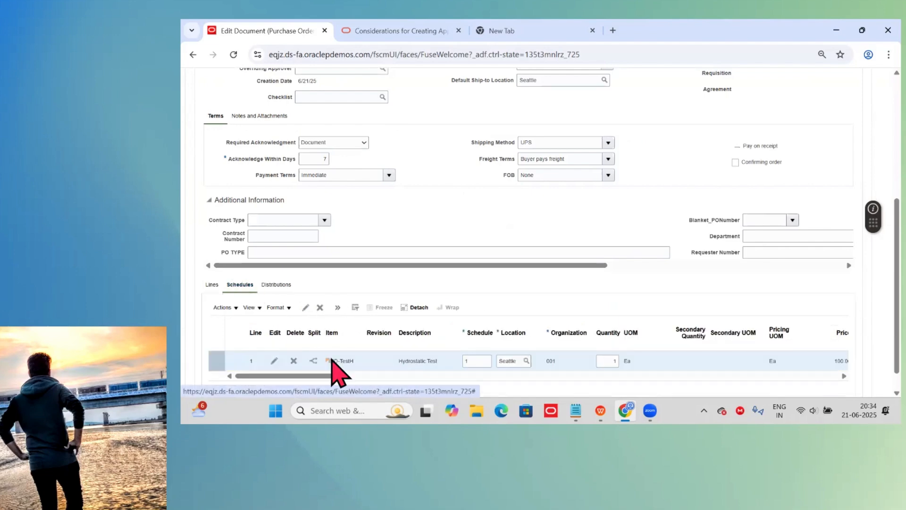
left_click_drag(330, 377, 400, 379)
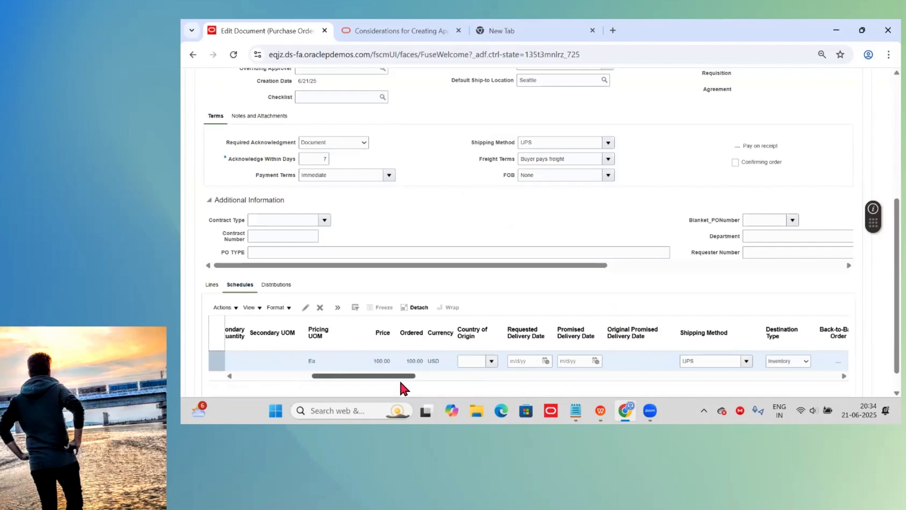
left_click(596, 360)
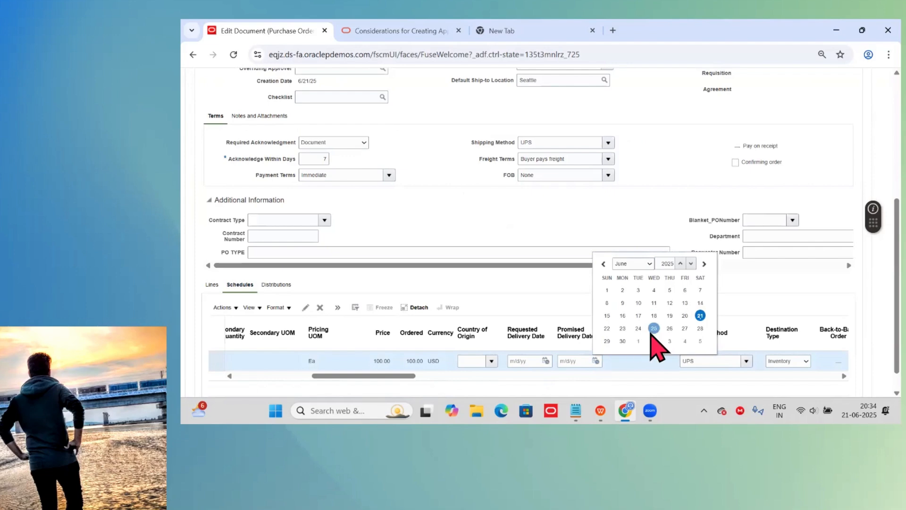
left_click(622, 341)
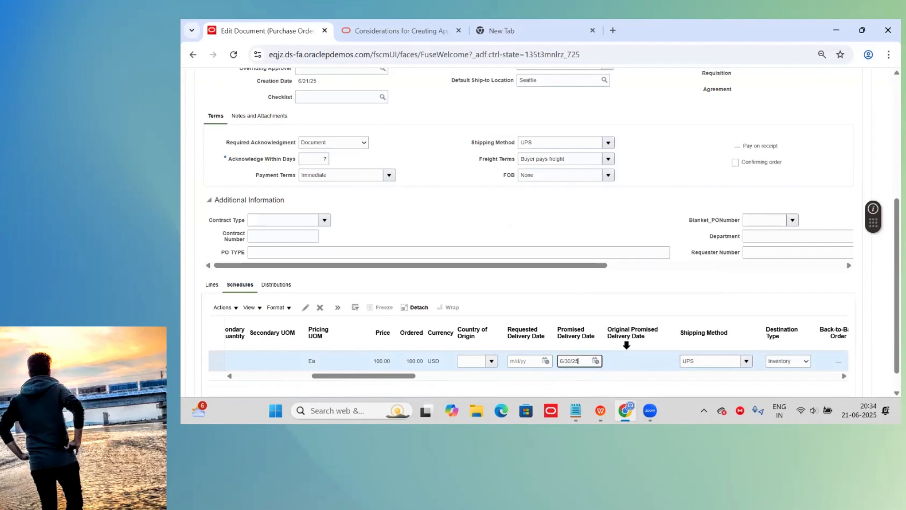
left_click(548, 361)
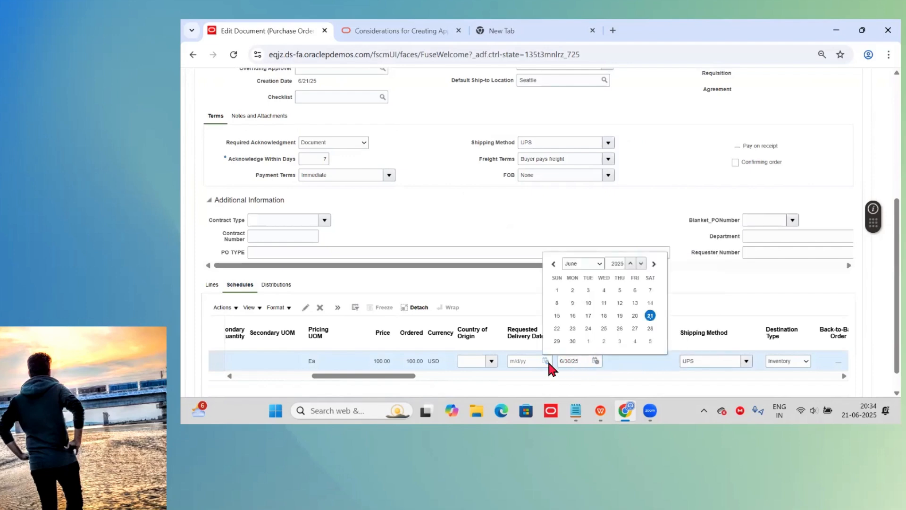
left_click(572, 341)
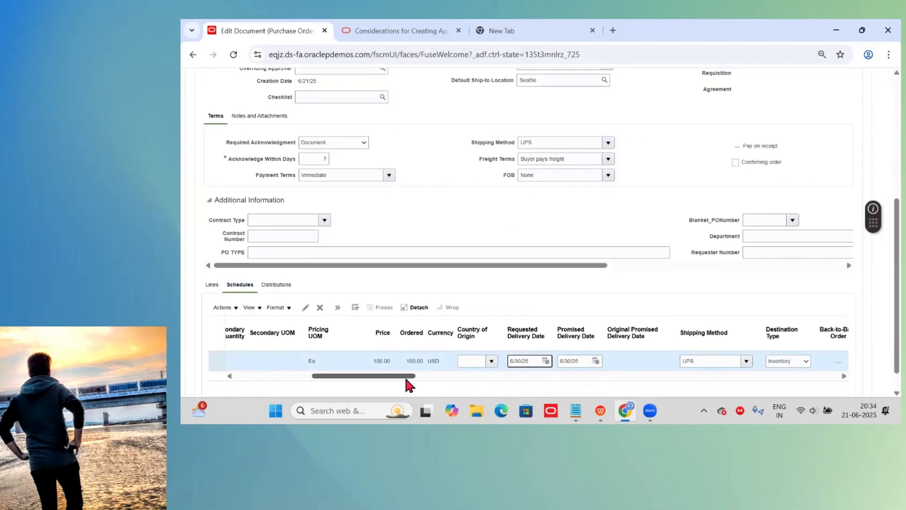
Validate the purchase order, read the reported error text and dismiss the error list.
left_click_drag(407, 381, 364, 363)
scroll(866, 124, "up", 5)
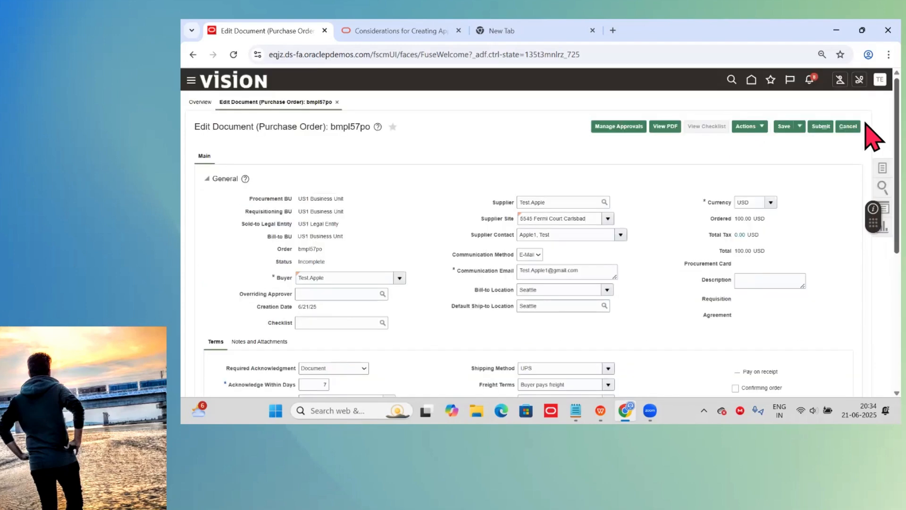
left_click(754, 126)
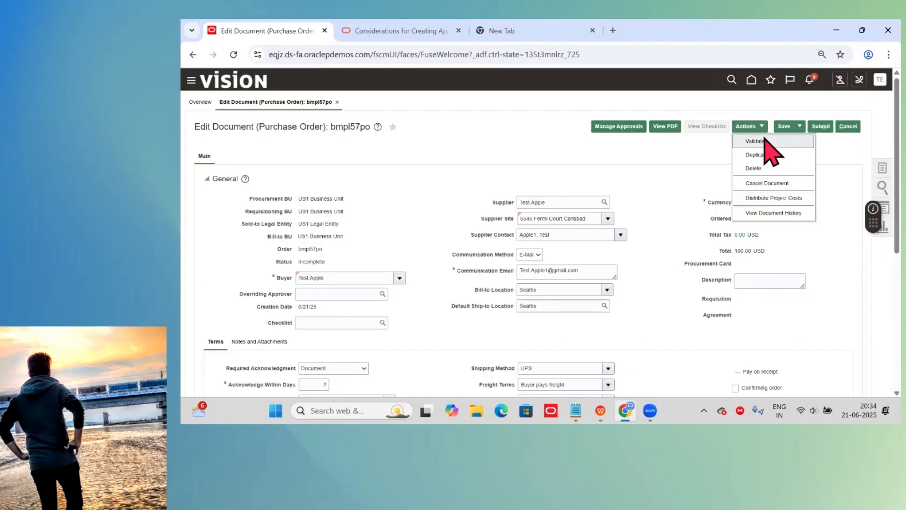
left_click(764, 141)
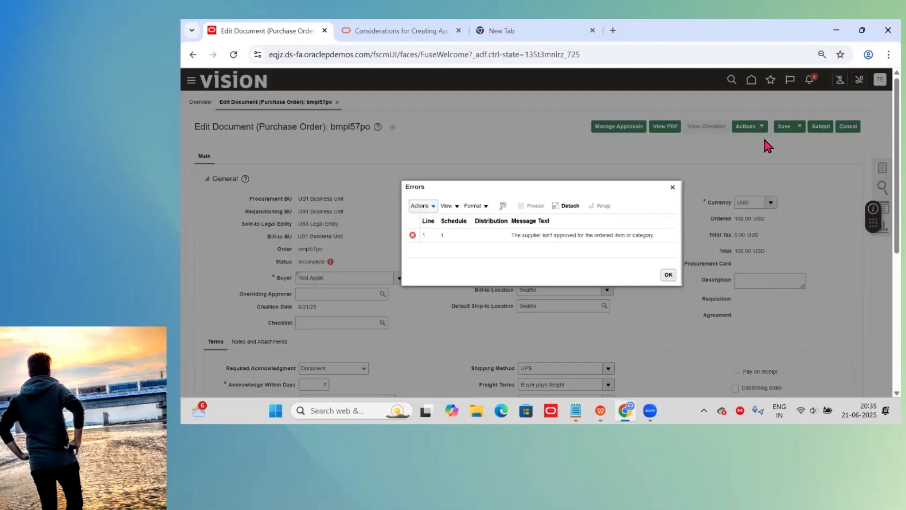
left_click(522, 242)
left_click_drag(522, 241, 663, 241)
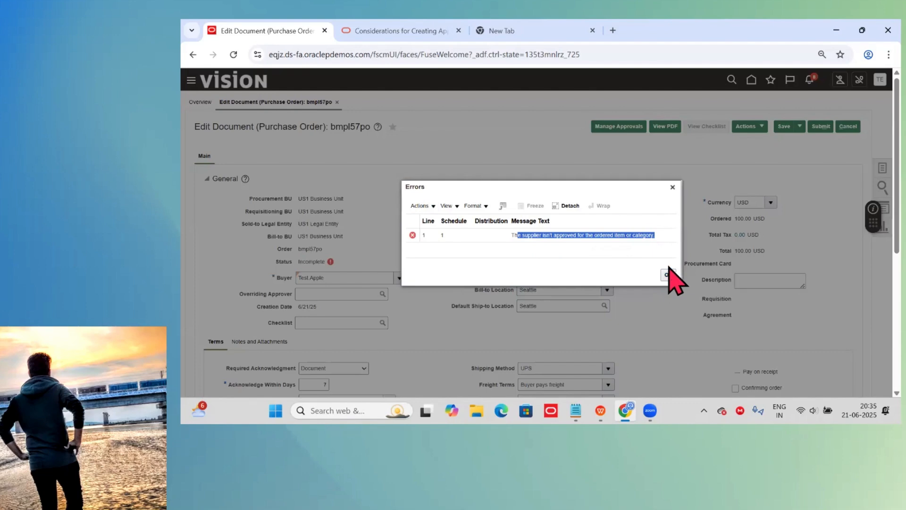
left_click(668, 271)
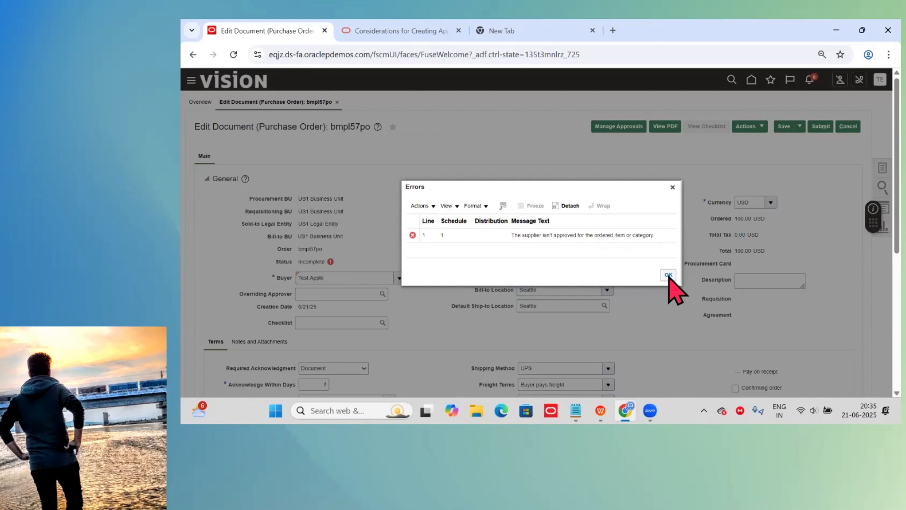
Close the validation error list and save the purchase order.
left_click(669, 275)
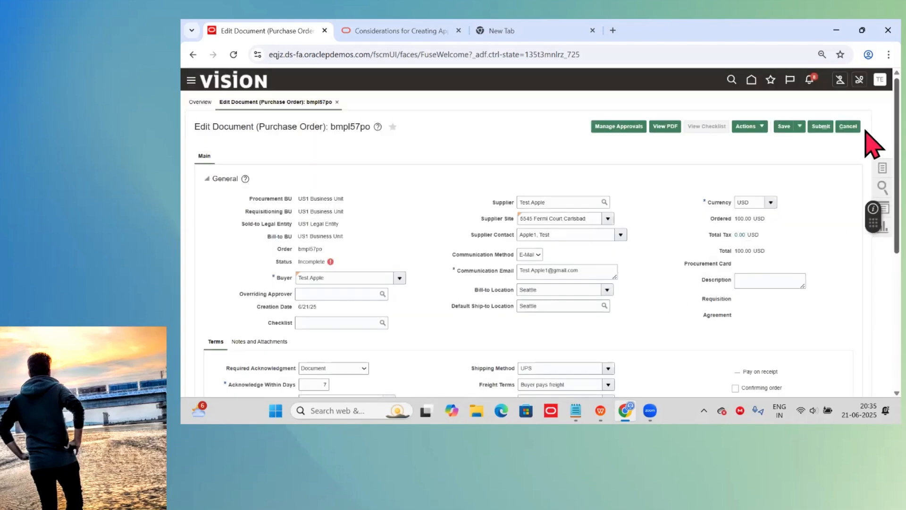
scroll(867, 185, "down", 2)
scroll(873, 198, "down", 4)
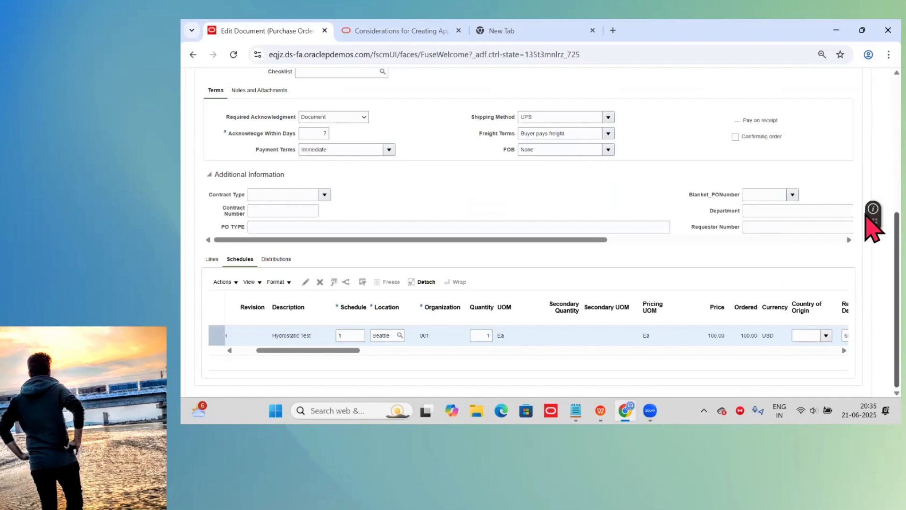
scroll(874, 218, "up", 5)
scroll(868, 141, "up", 1)
left_click(785, 128)
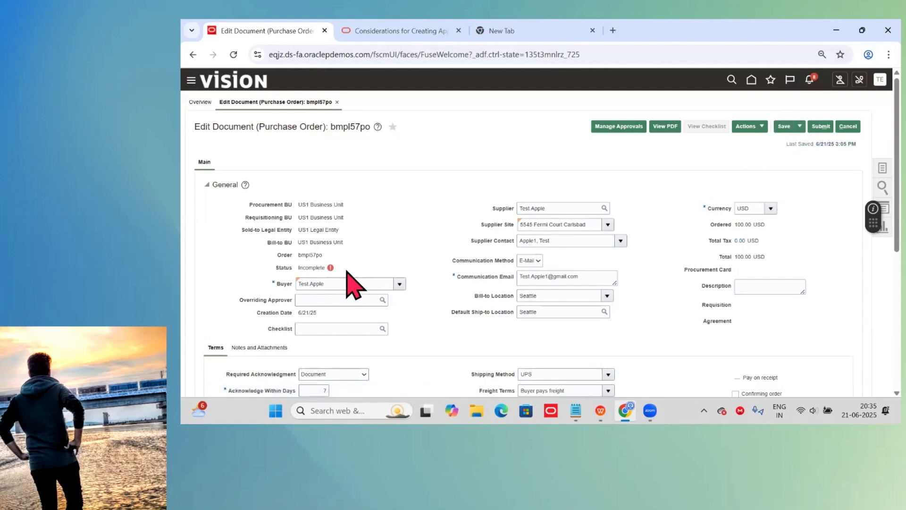
Open the error details behind the purchase order's Incomplete status, read the message text and dismiss the dialog.
left_click(330, 267)
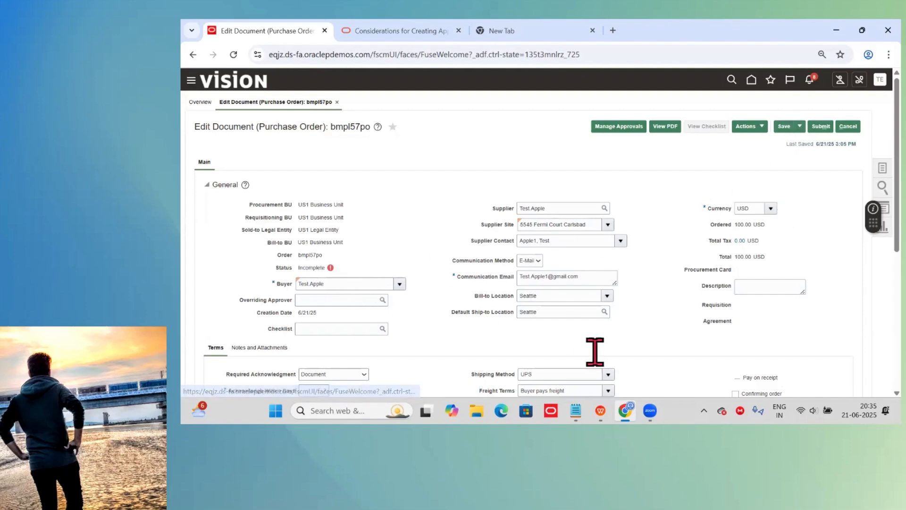
left_click_drag(579, 248, 642, 269)
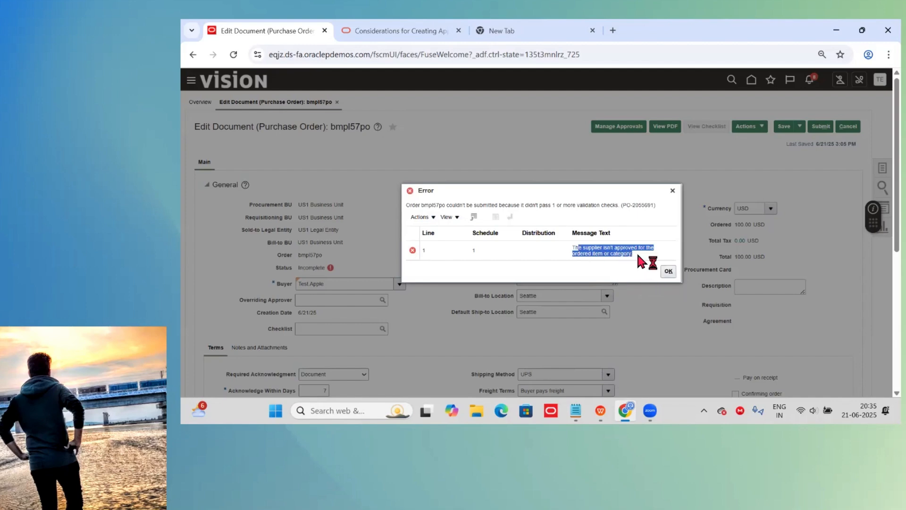
left_click(668, 272)
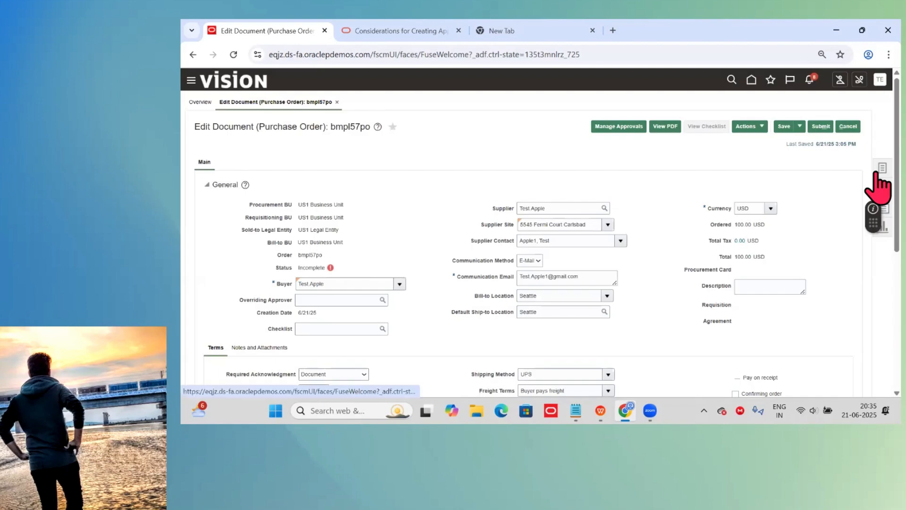
Search the approved supplier list entries of US1 Business Unit for item IND-TestH.
left_click(878, 171)
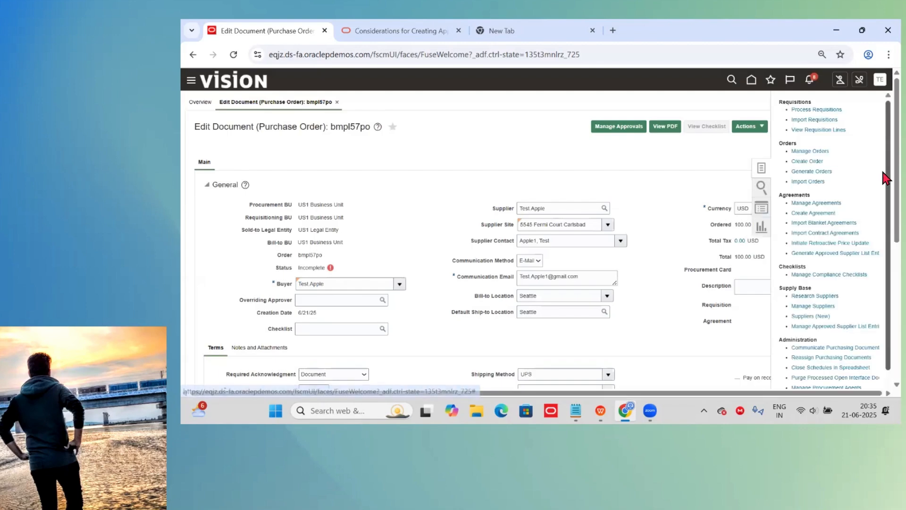
left_click(836, 327)
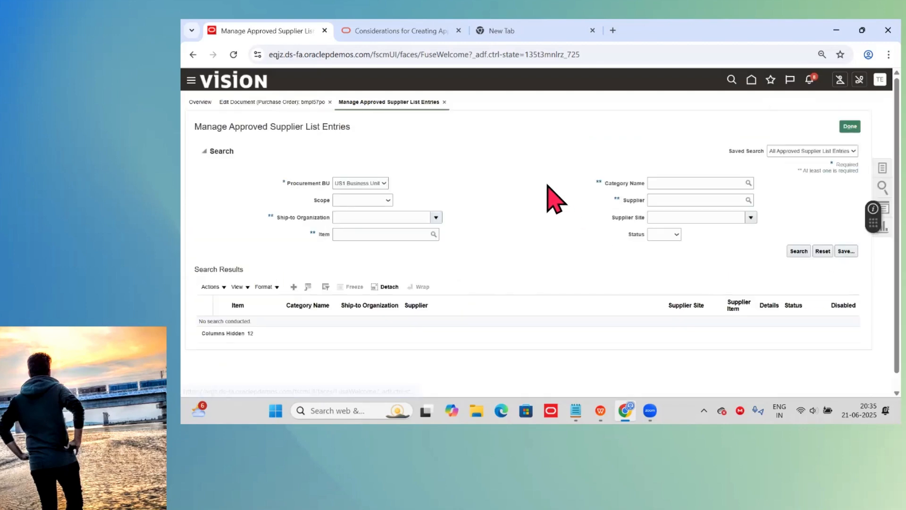
left_click(397, 234)
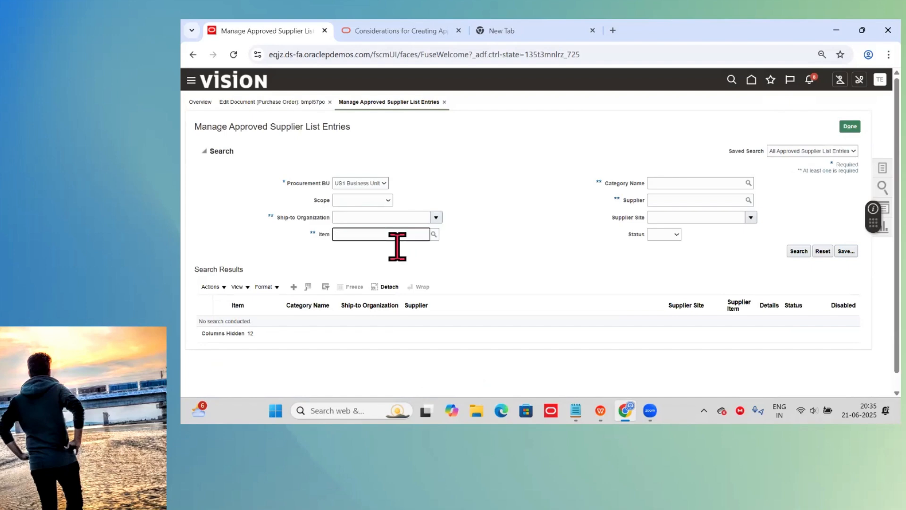
type("IND-TestH")
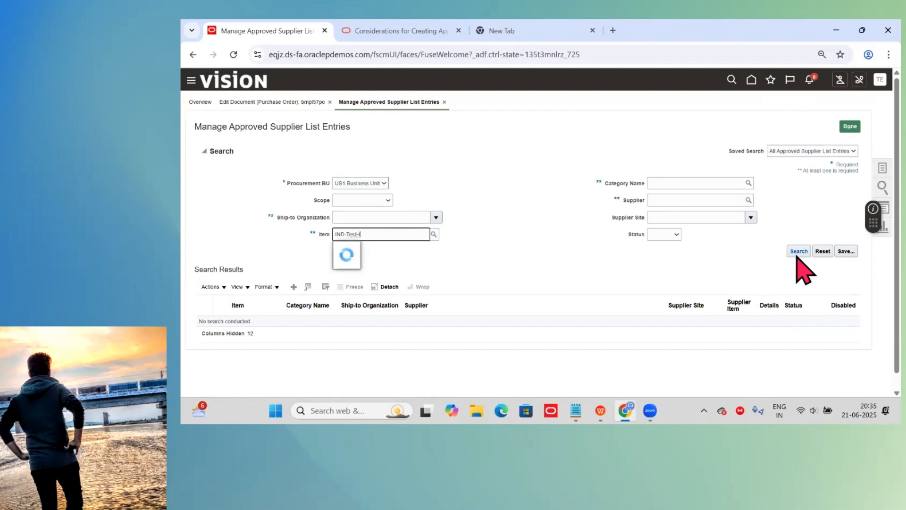
left_click(797, 253)
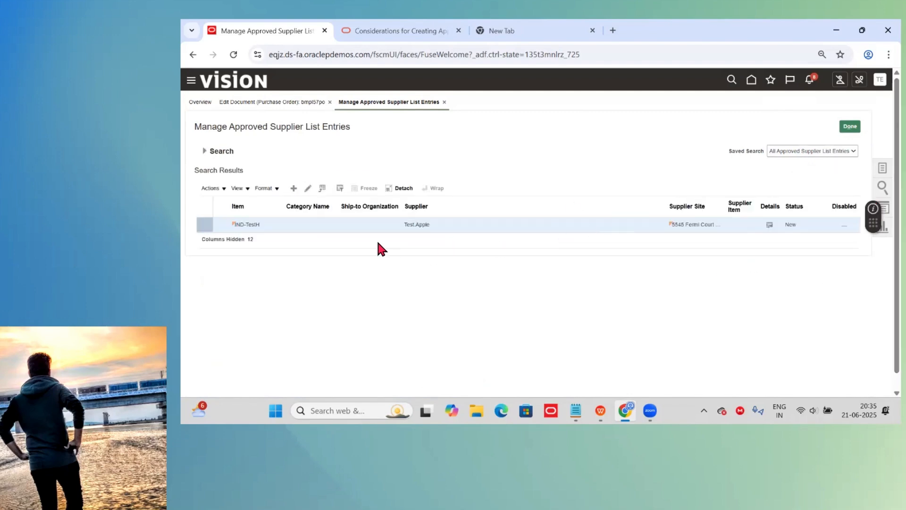
Set the status of the IND-TestH approved supplier list entry to Approved, then save and close it.
left_click(307, 188)
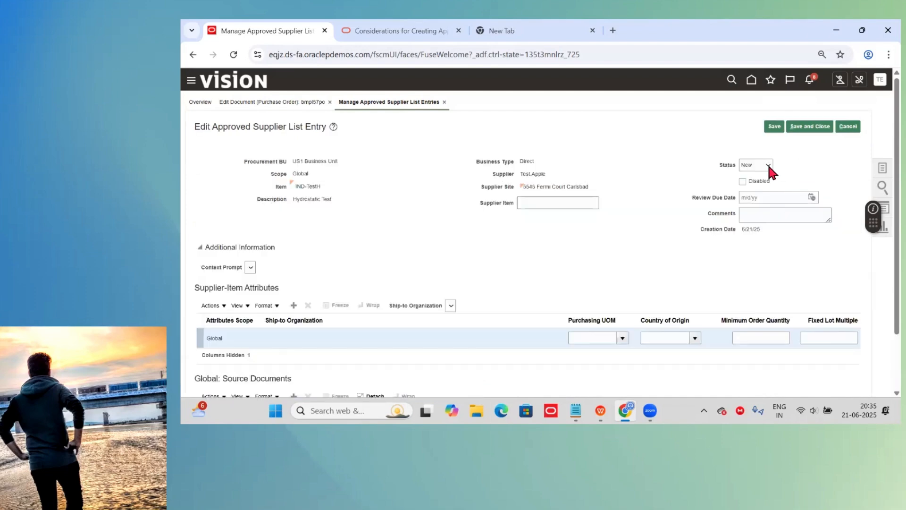
left_click(768, 163)
left_click(764, 178)
left_click(810, 127)
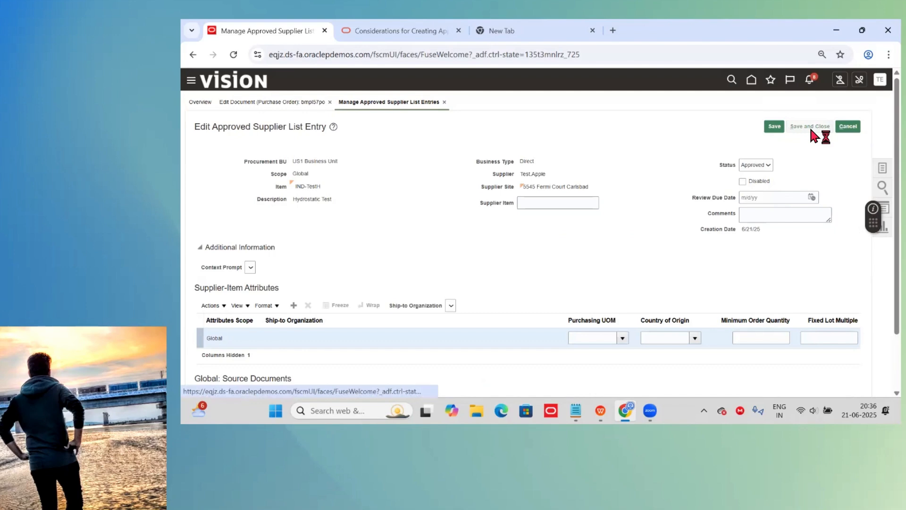
left_click(562, 168)
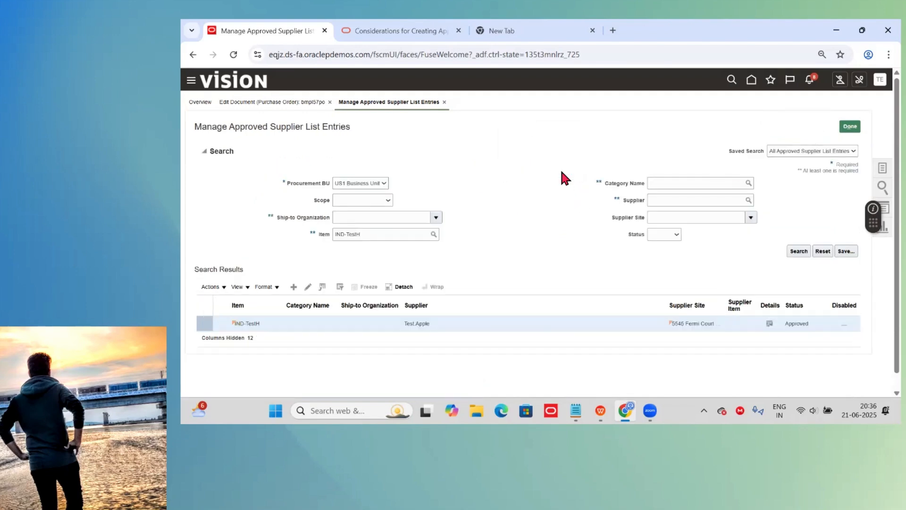
Open the newest Test Apple purchase order from the managed orders list for editing.
left_click(882, 168)
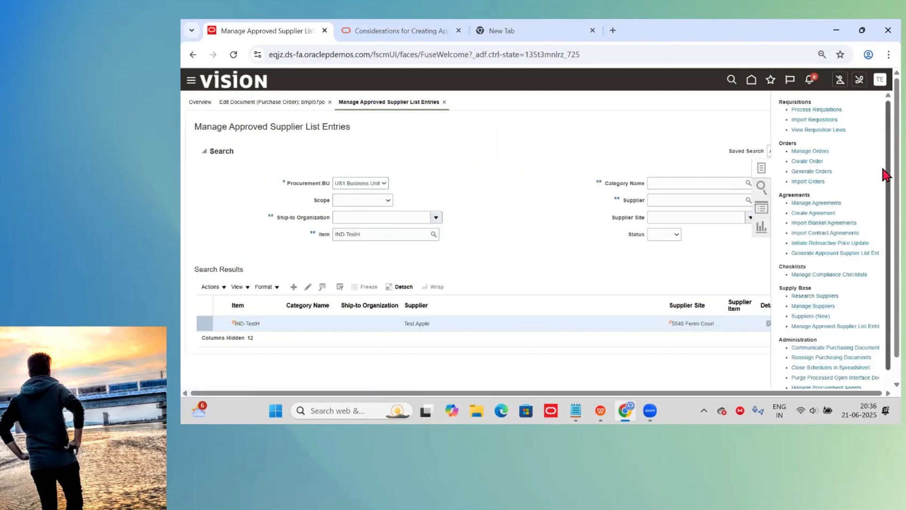
left_click(810, 151)
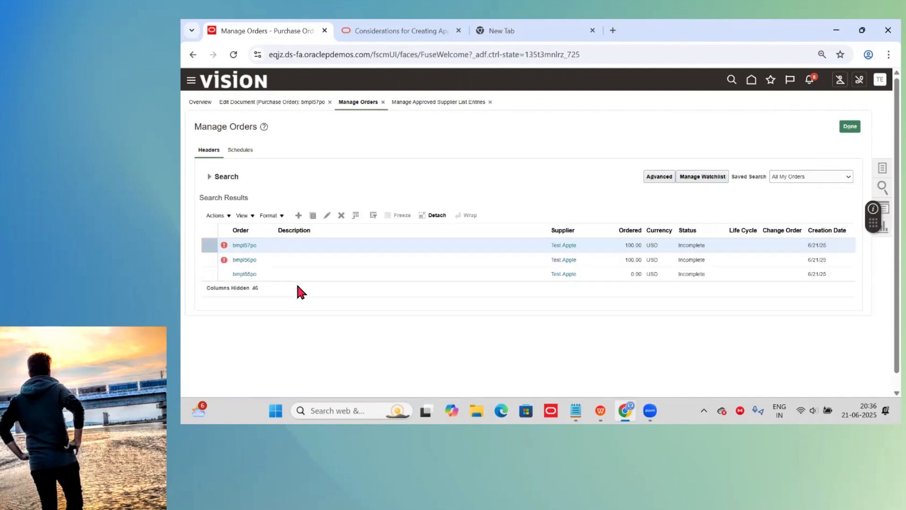
left_click(252, 246)
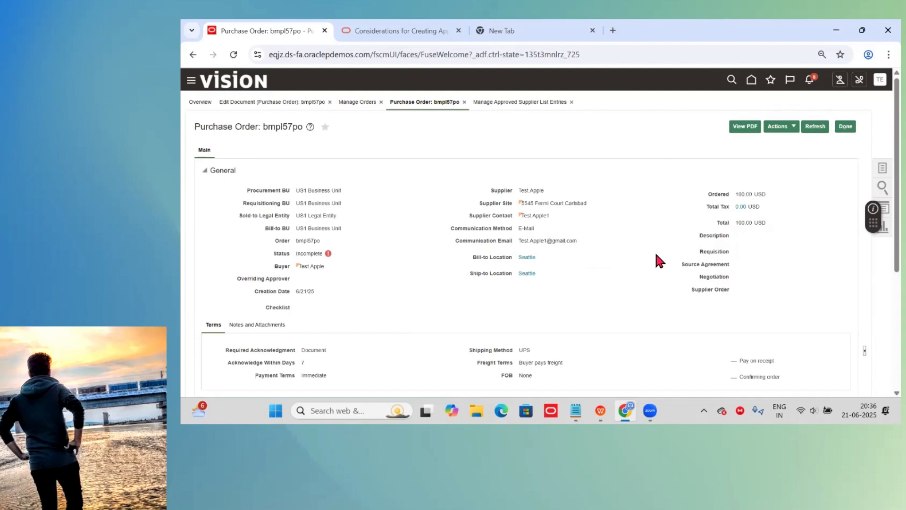
left_click(785, 127)
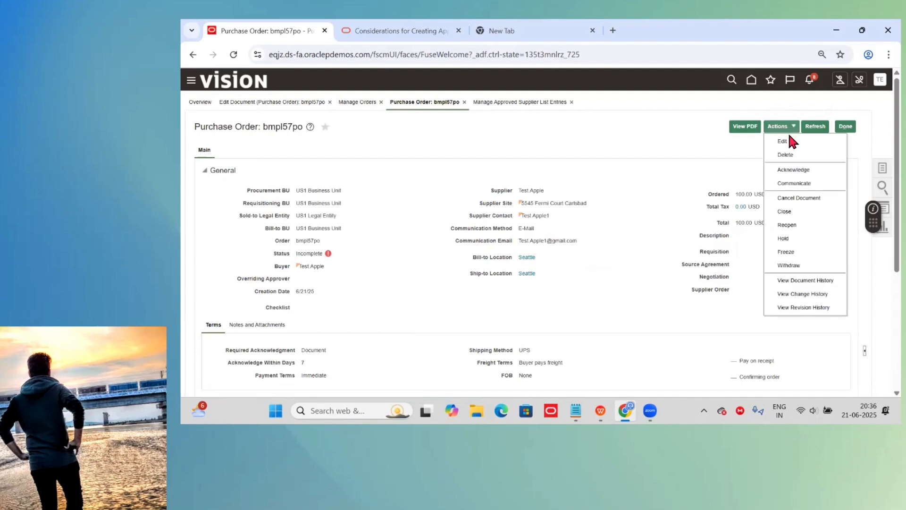
left_click(787, 140)
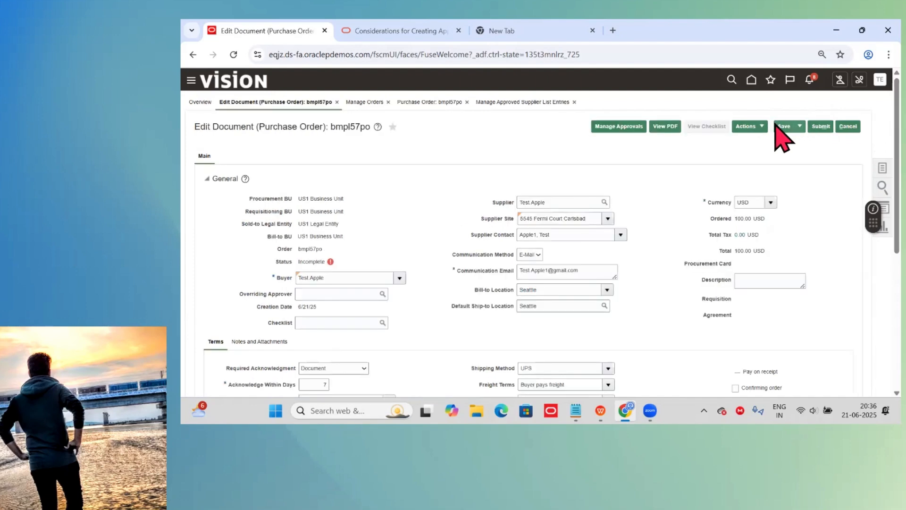
Validate the purchase order again and dismiss the resulting dialog.
left_click(754, 127)
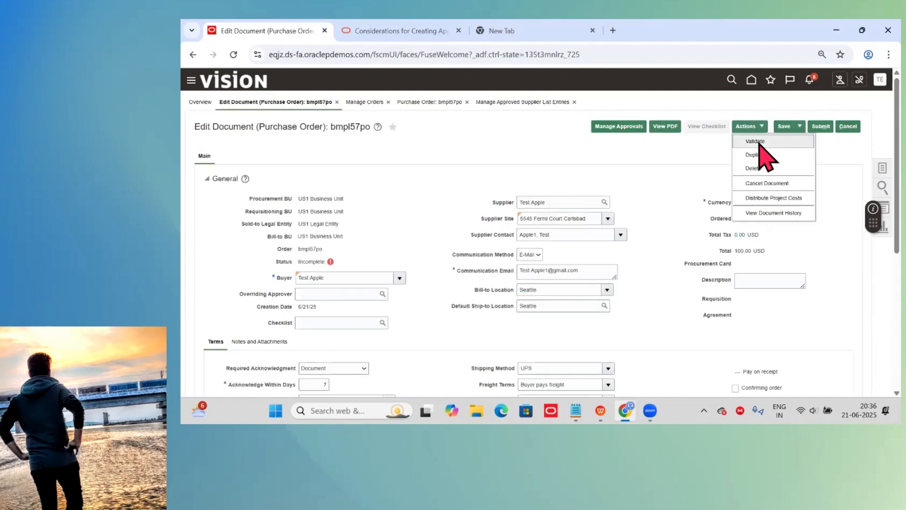
left_click(761, 147)
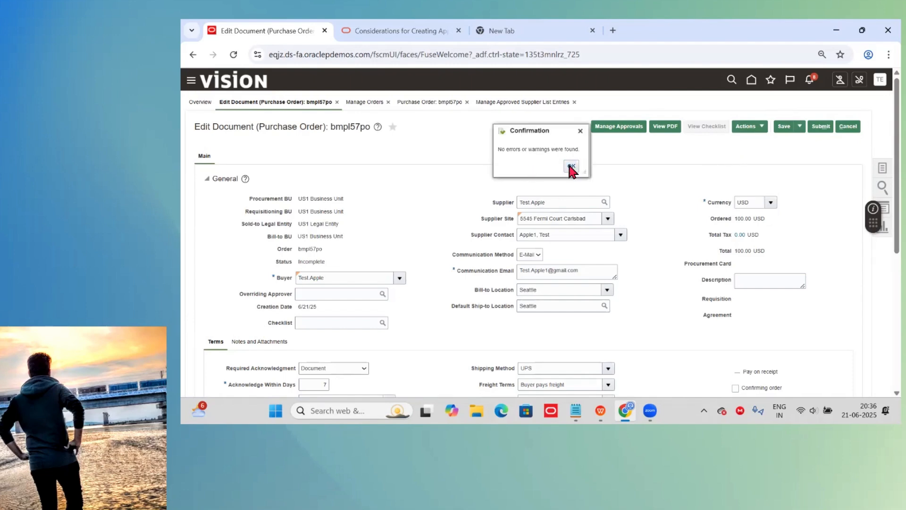
left_click(572, 168)
Submit the purchase order for approval and refresh the managed orders search results.
scroll(873, 236, "down", 5)
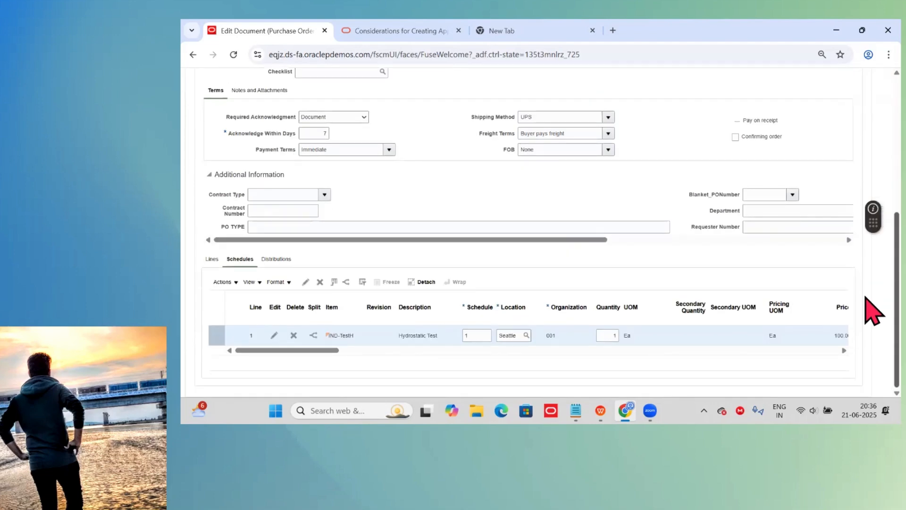
scroll(873, 277, "up", 5)
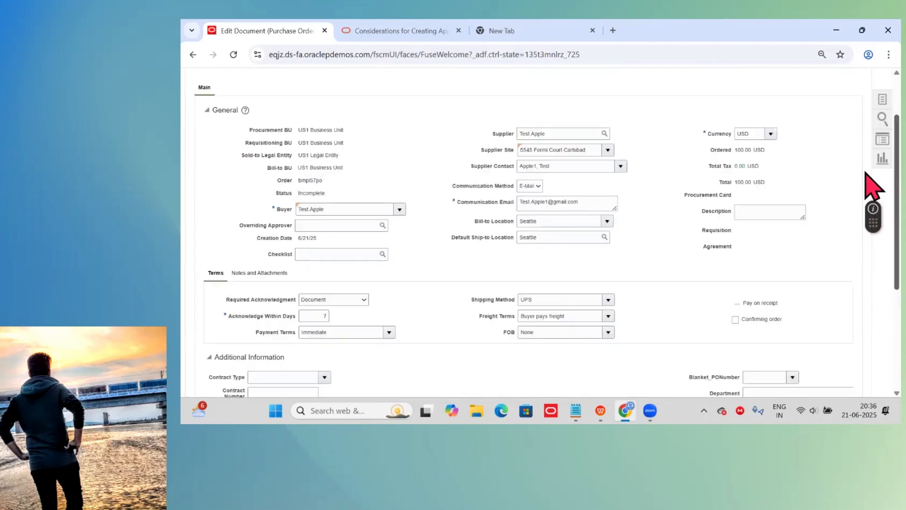
left_click(819, 115)
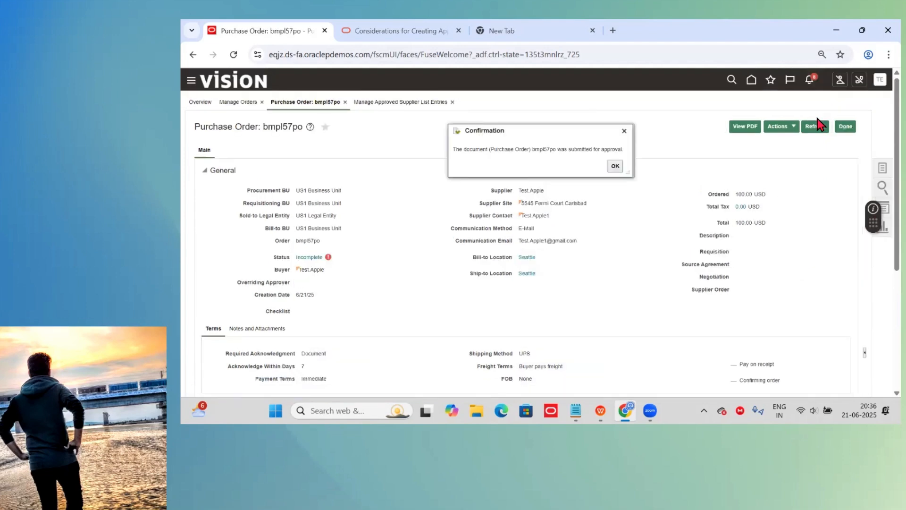
left_click(615, 166)
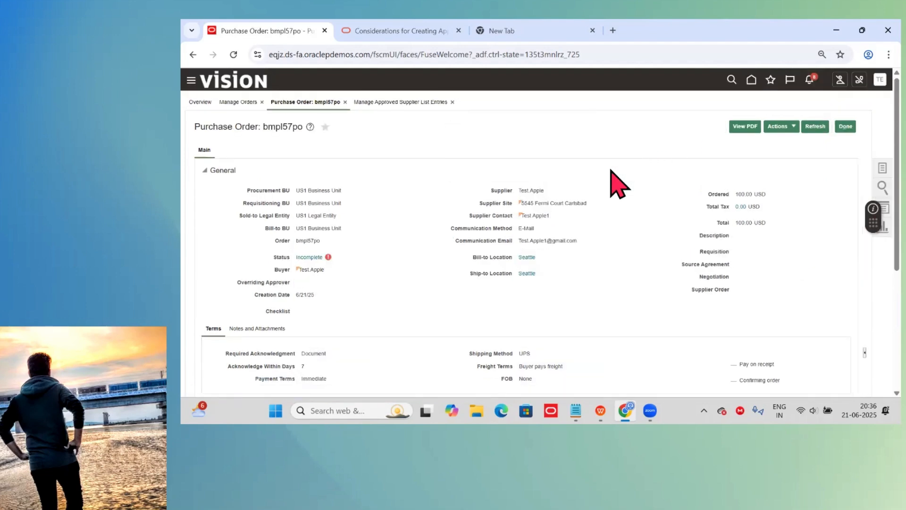
left_click(840, 129)
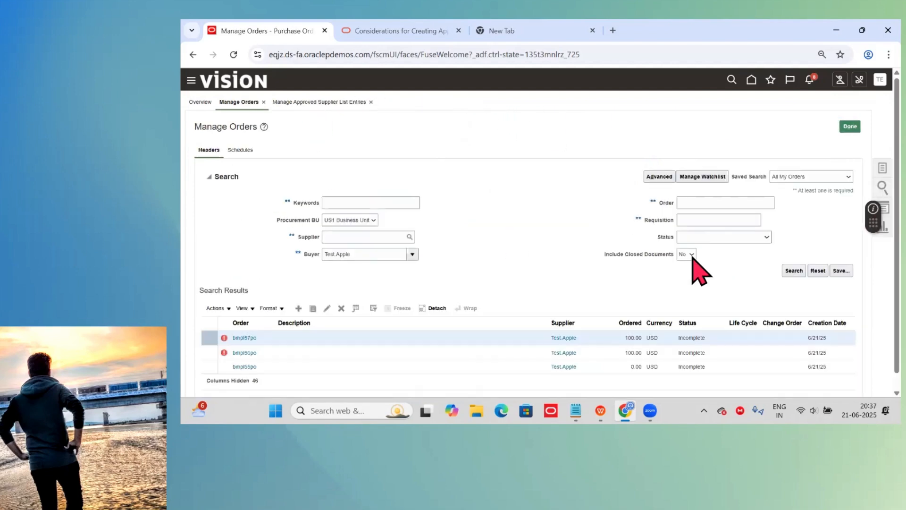
left_click(792, 273)
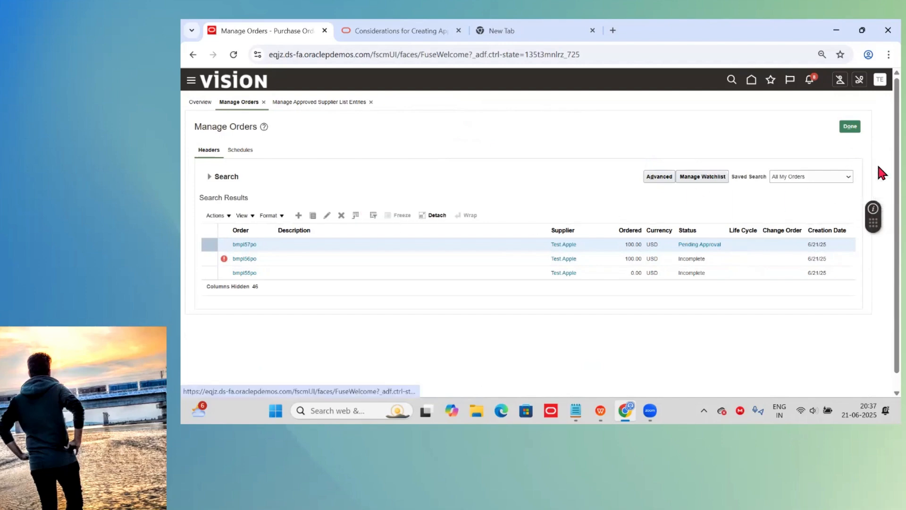
Create a purchase order in US1 Business Unit for supplier Dell Inc. with supplier site Dell US1.
left_click(877, 167)
left_click(804, 162)
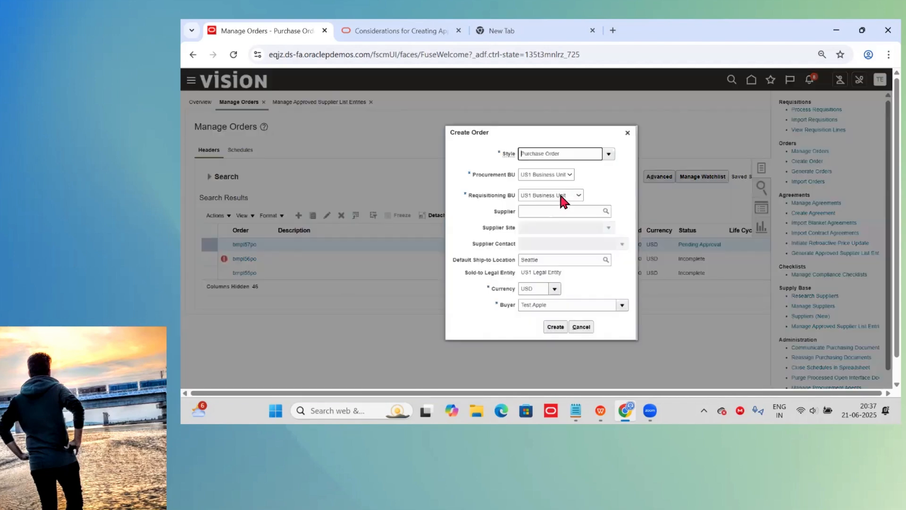
left_click(563, 213)
type("Dell")
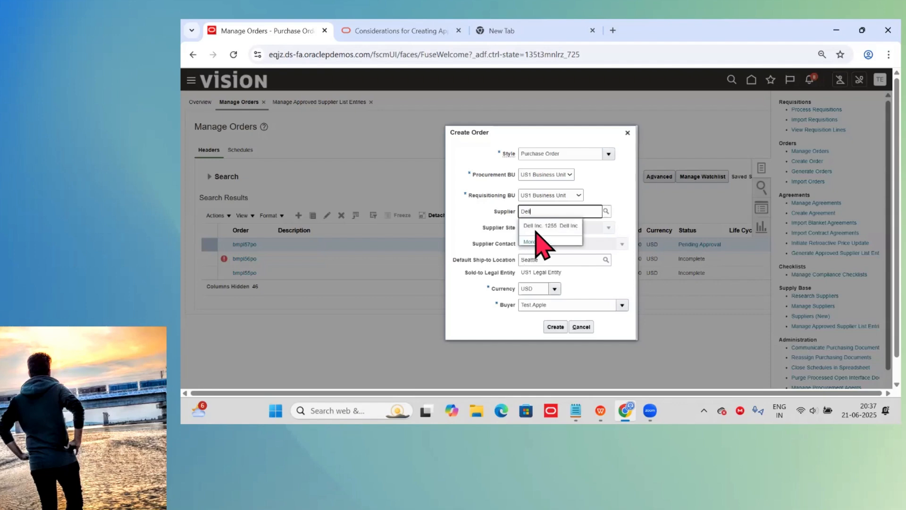
left_click(541, 225)
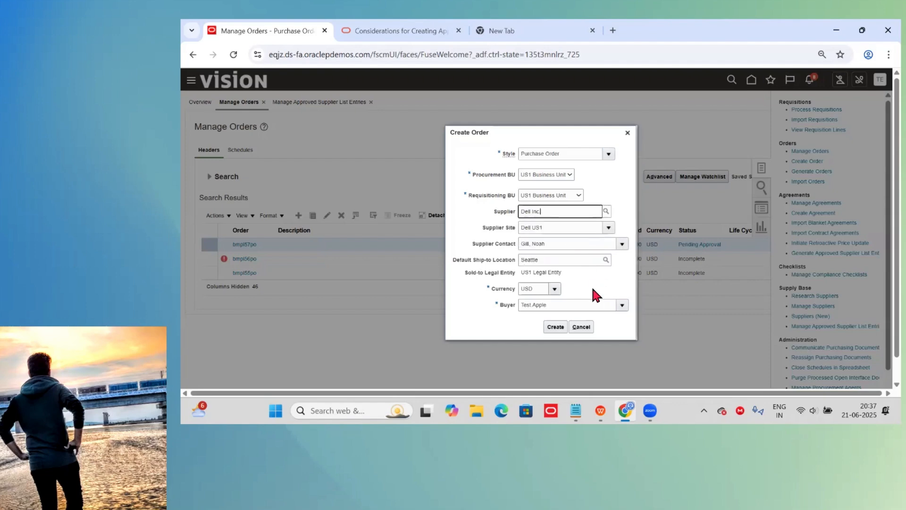
left_click(556, 327)
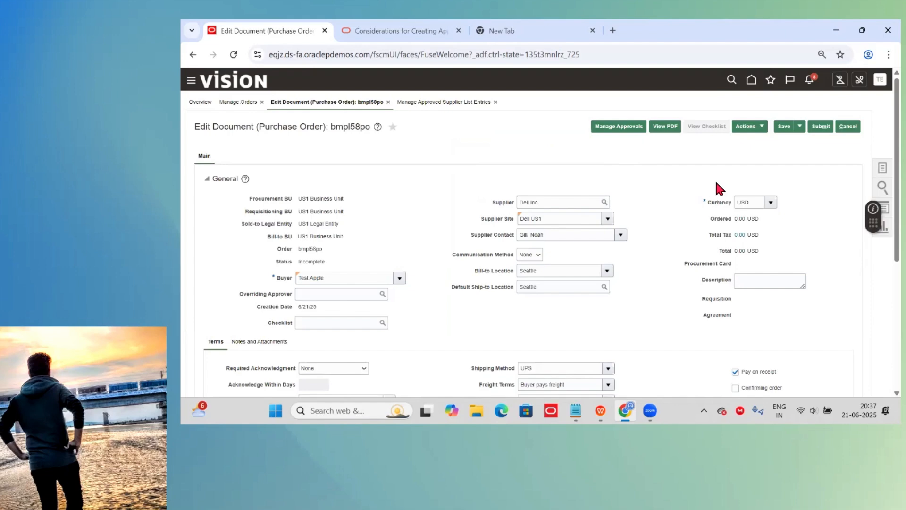
Add a Goods line with item IND-TestH to the Dell Inc. purchase order.
scroll(874, 182, "down", 3)
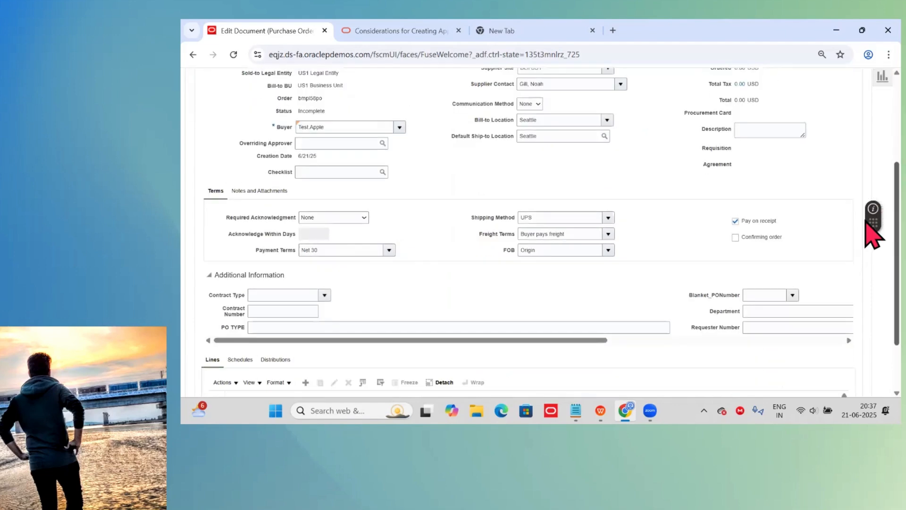
scroll(868, 223, "down", 2)
left_click(306, 308)
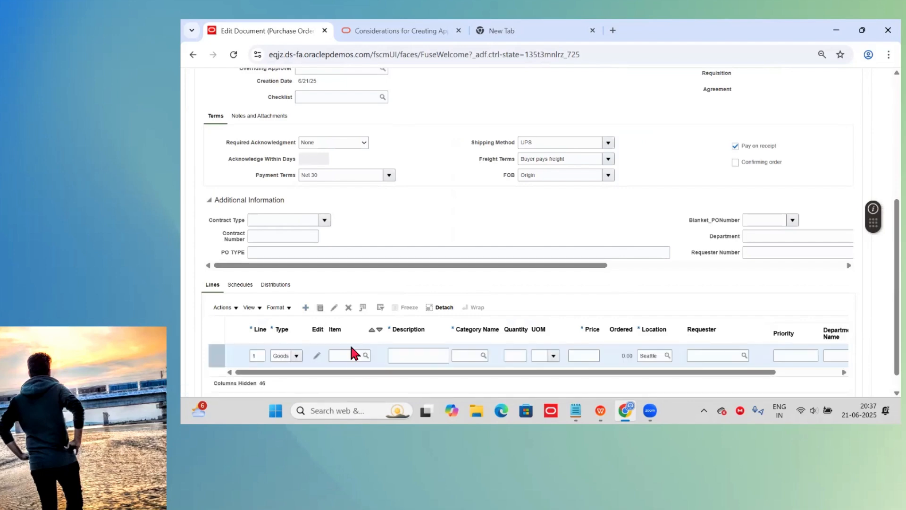
left_click(353, 356)
type("IND-TestH")
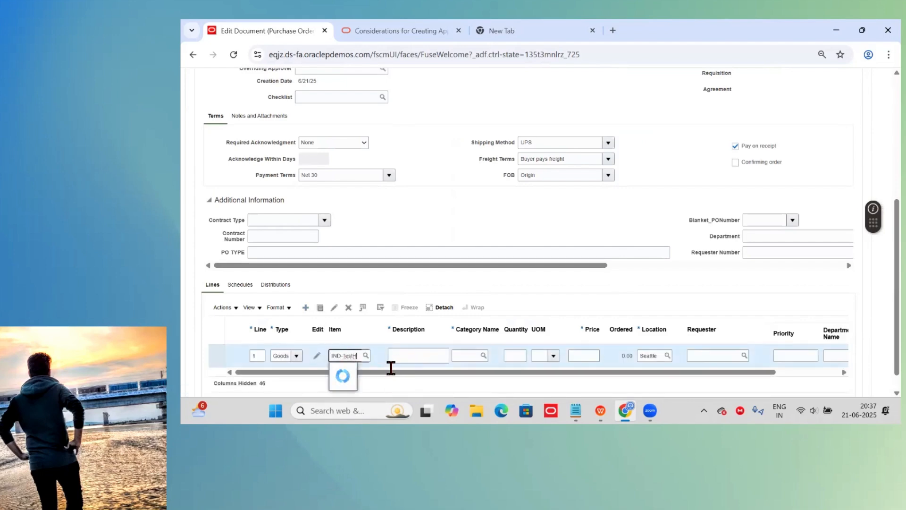
left_click(348, 370)
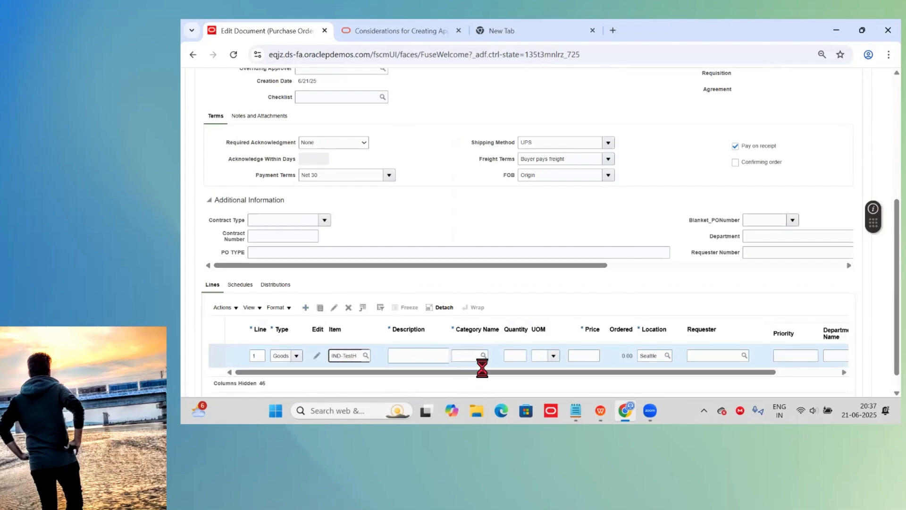
Set the IND-TestH line's quantity to 1 and its price to 100.
left_click(519, 356)
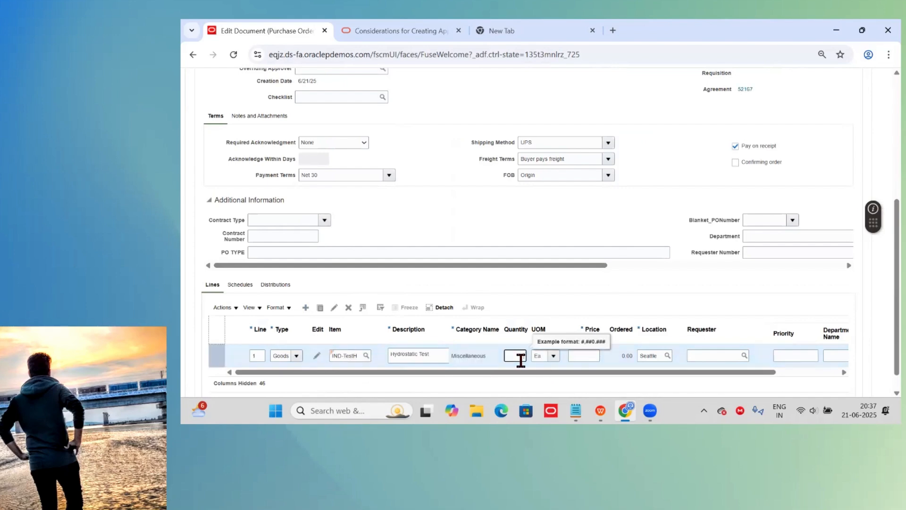
type("1")
key("Tab")
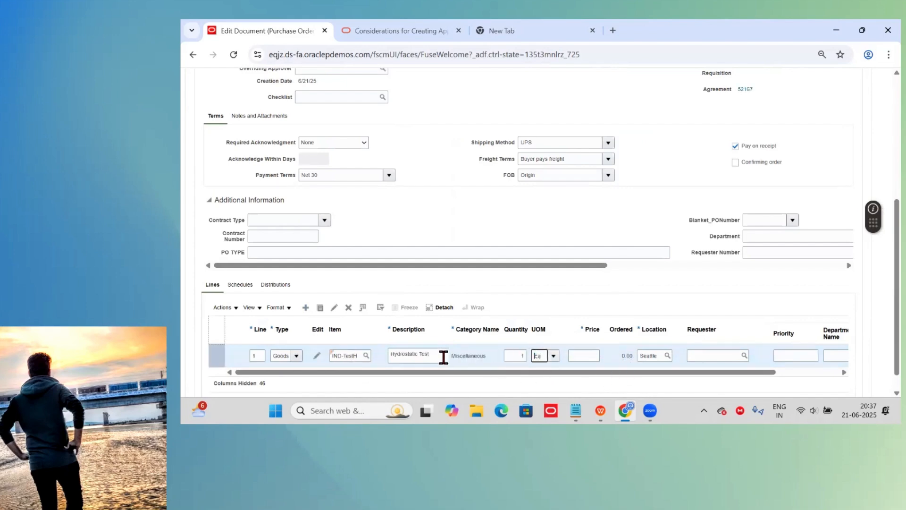
left_click(583, 356)
type("100")
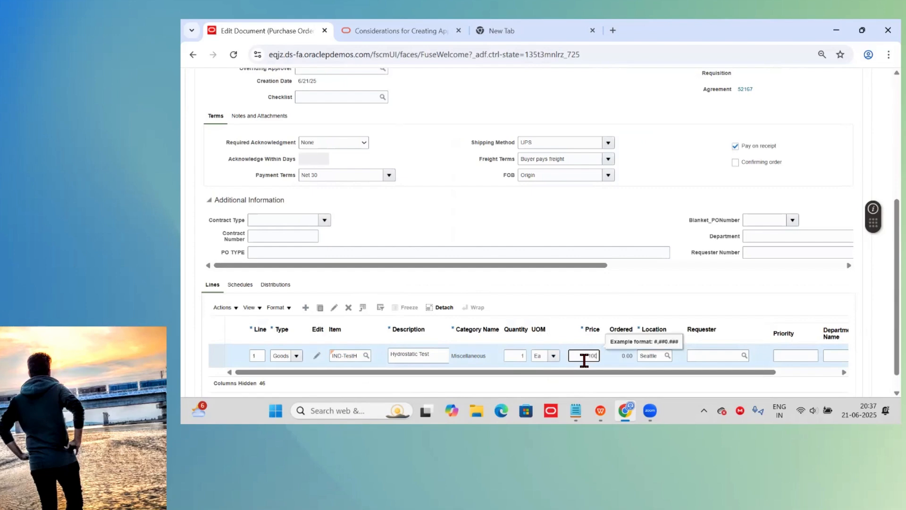
Set both the promised and requested delivery dates on the line's schedule to 7/1/25.
left_click(243, 285)
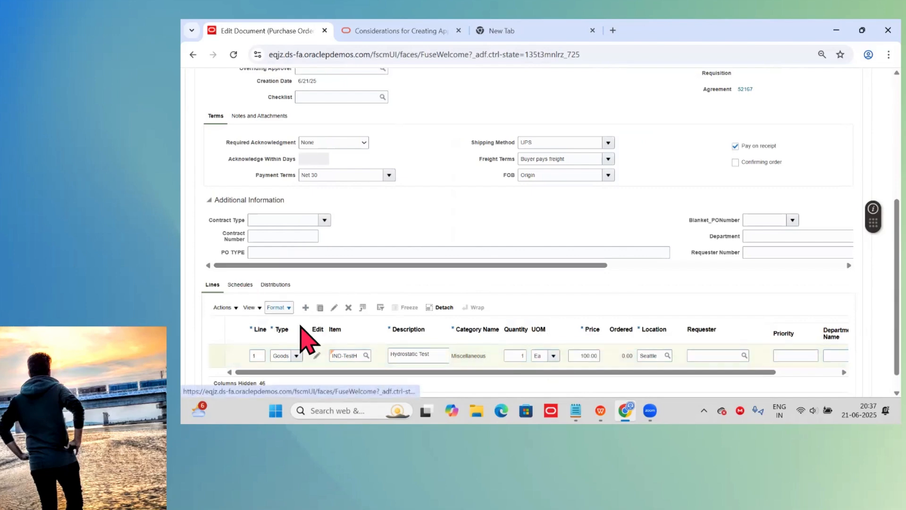
left_click_drag(416, 373, 648, 383)
left_click(507, 379)
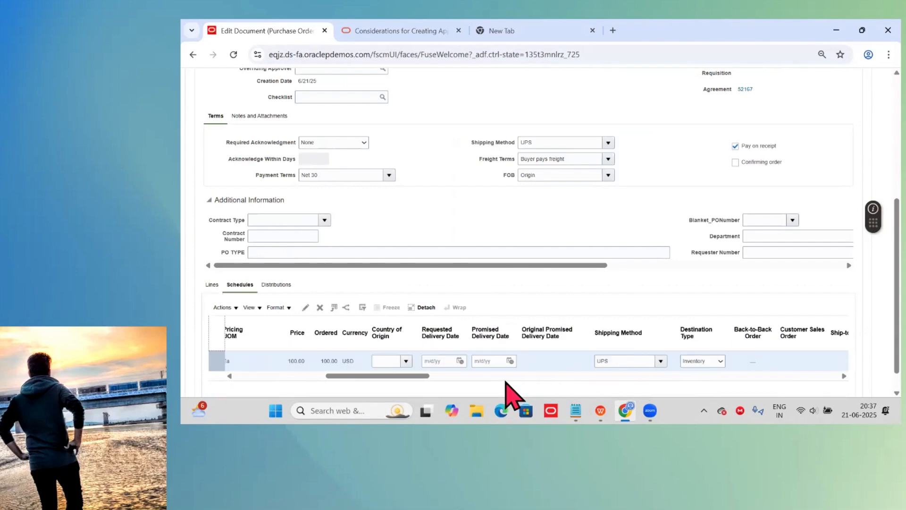
left_click(509, 361)
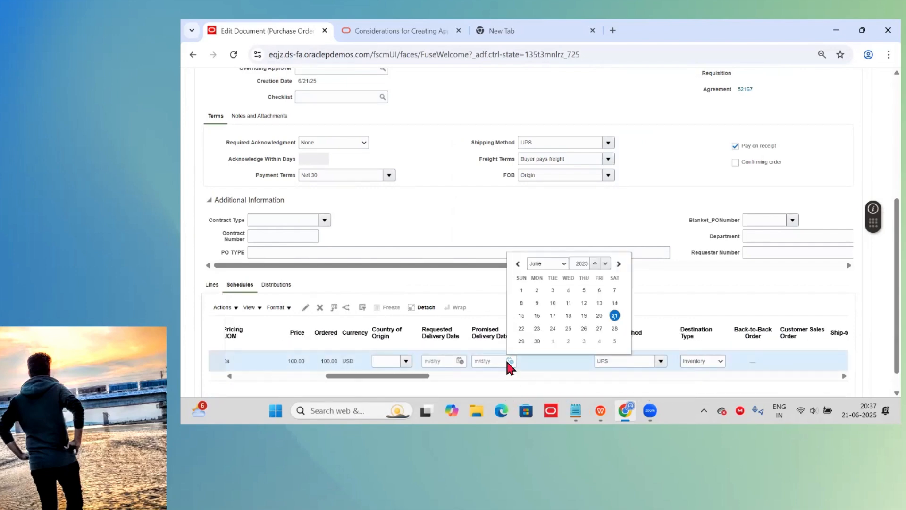
left_click(558, 342)
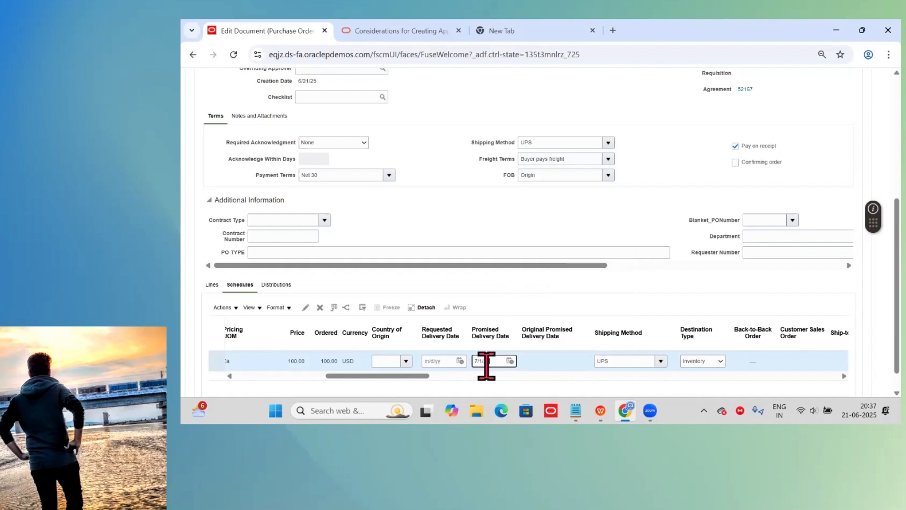
left_click(460, 361)
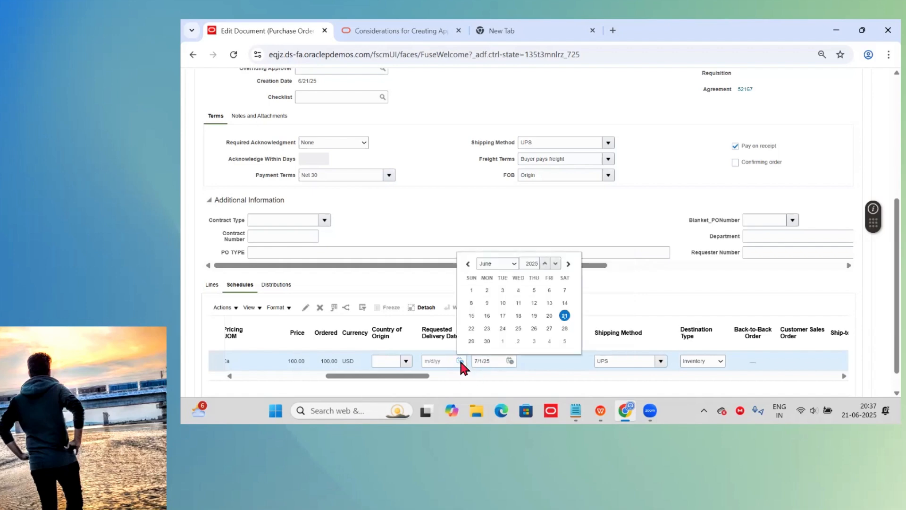
left_click(503, 341)
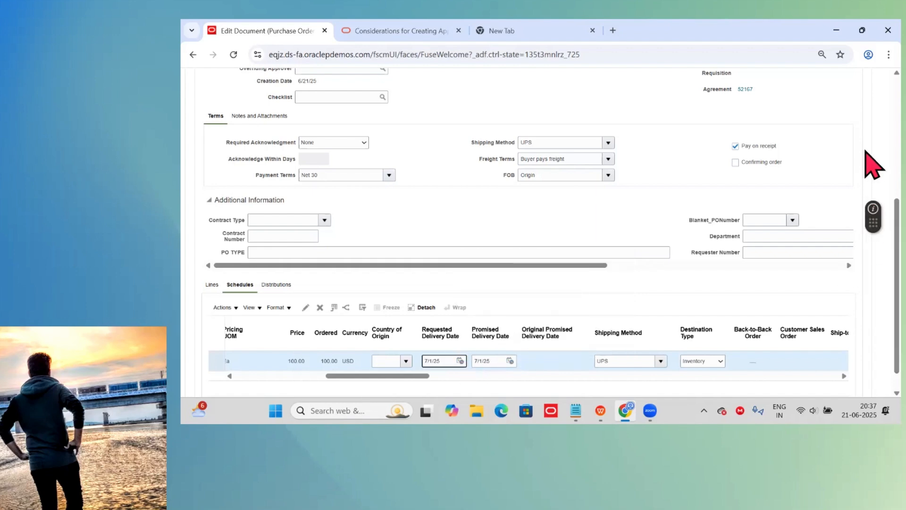
Validate the Dell Inc. purchase order and dismiss the resulting errors dialog.
scroll(871, 163, "up", 5)
left_click(760, 126)
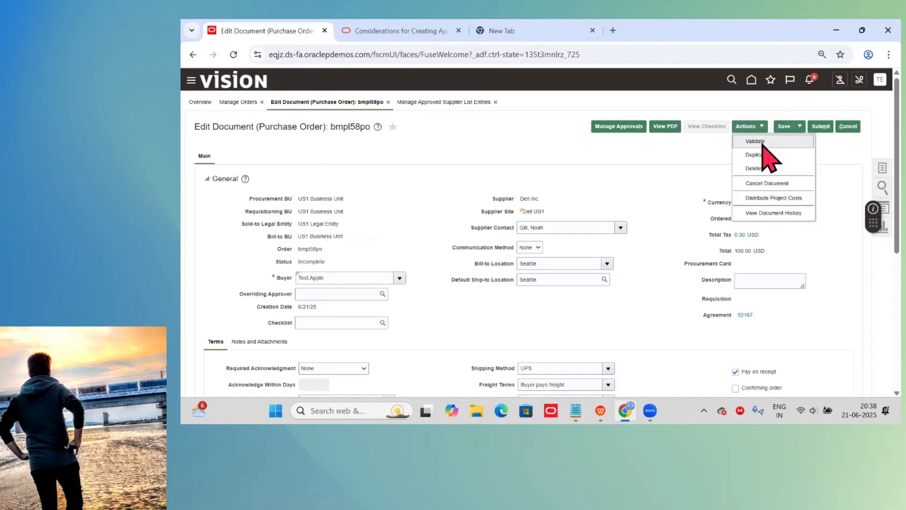
left_click(763, 148)
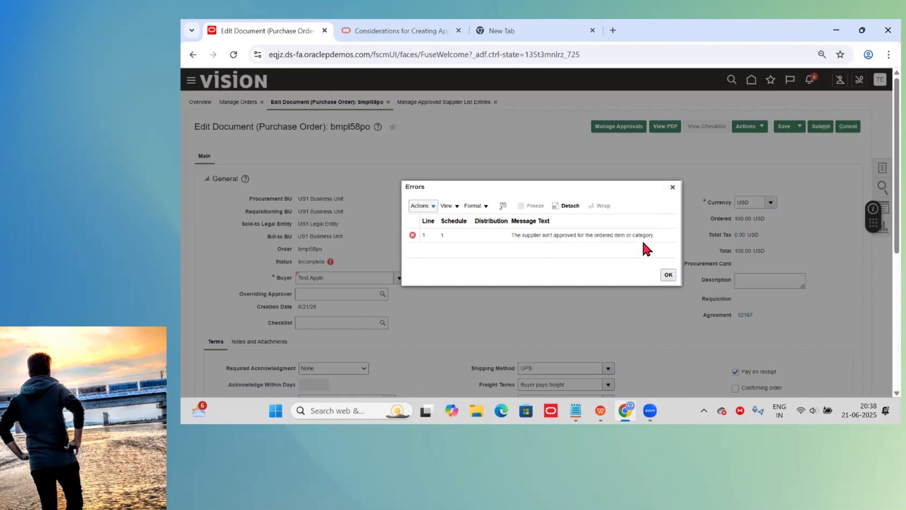
left_click(667, 274)
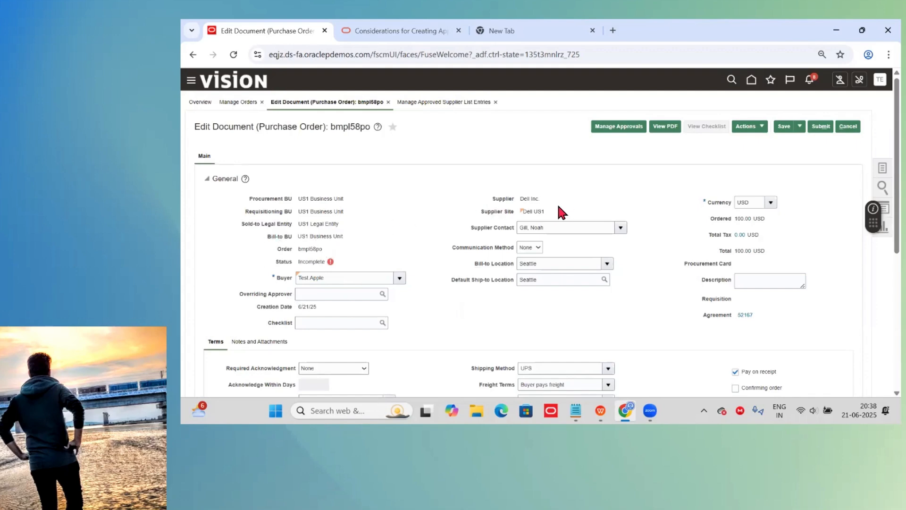
Review the supplier, supplier site and general details of the Dell Inc. purchase order.
left_click_drag(558, 210, 478, 207)
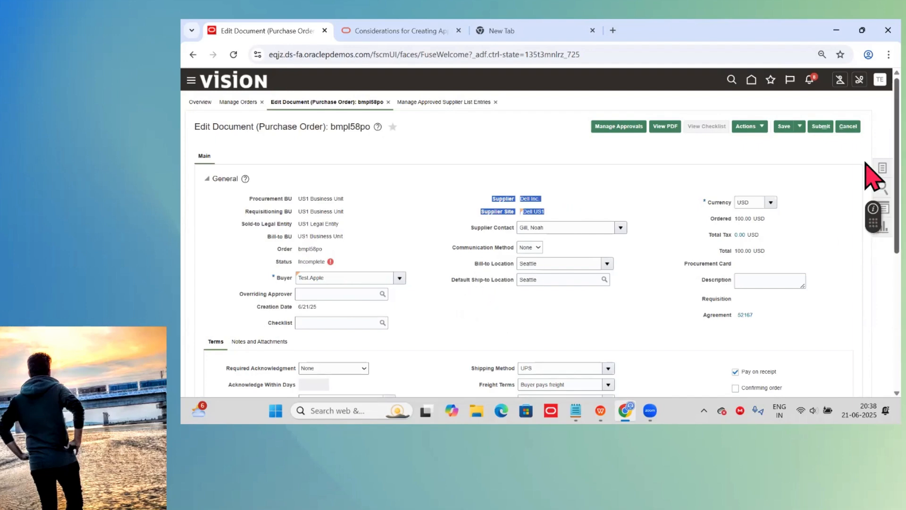
scroll(873, 170, "down", 5)
scroll(874, 293, "up", 5)
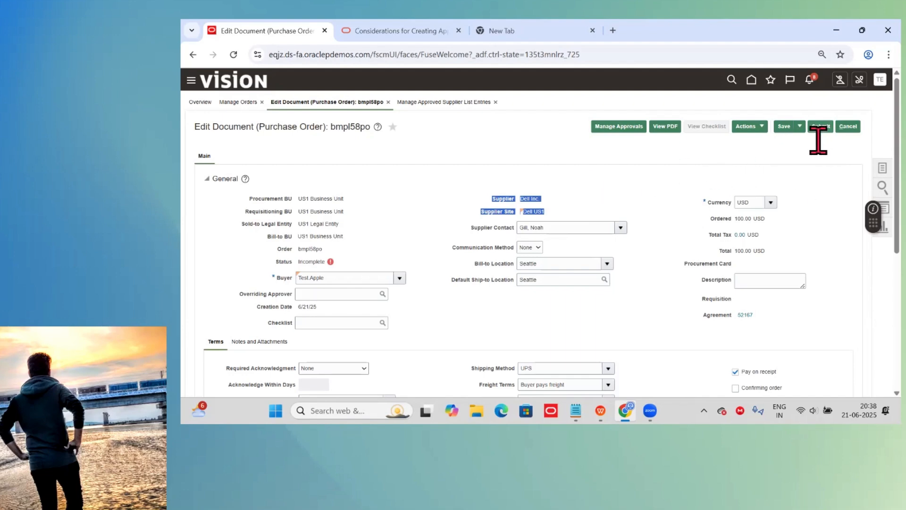
left_click_drag(889, 159, 866, 180)
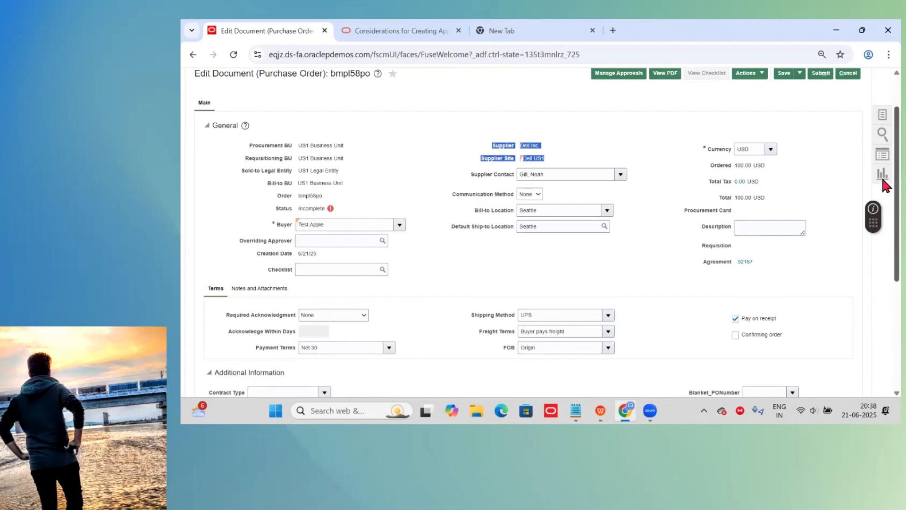
scroll(882, 163, "up", 1)
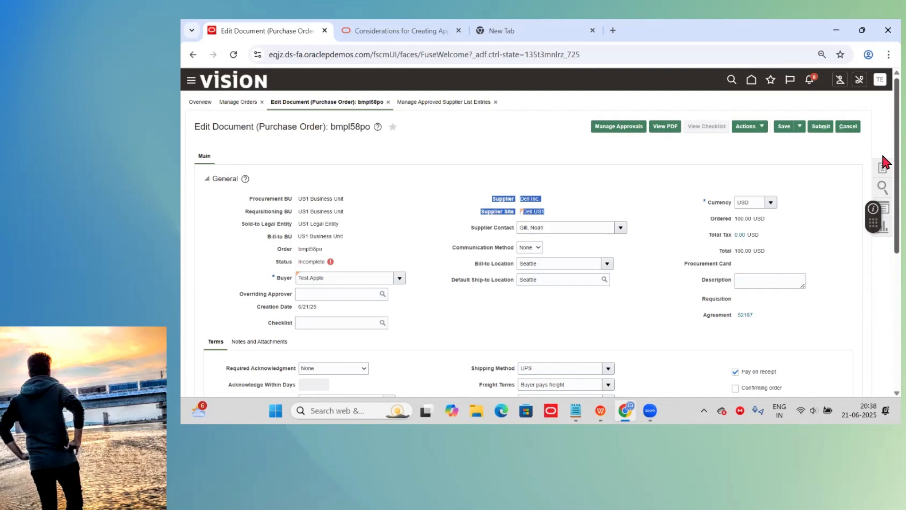
scroll(886, 151, "down", 1)
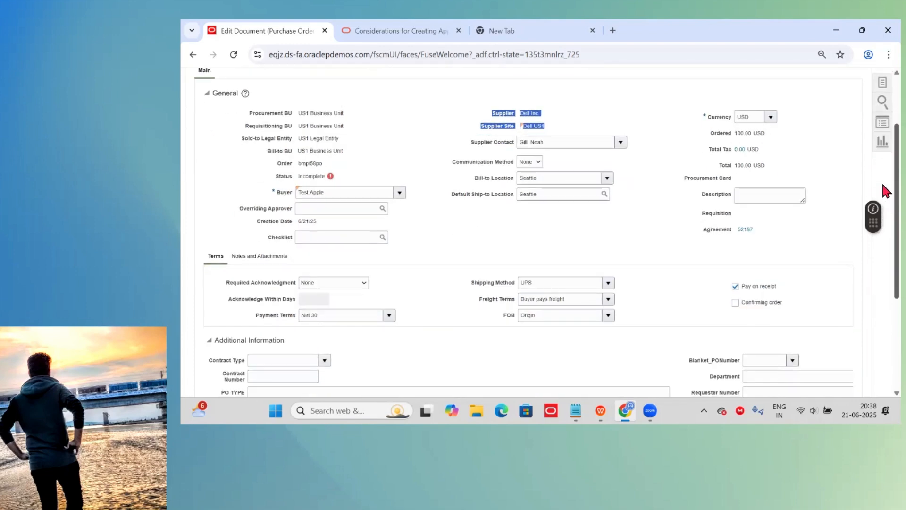
scroll(882, 142, "up", 1)
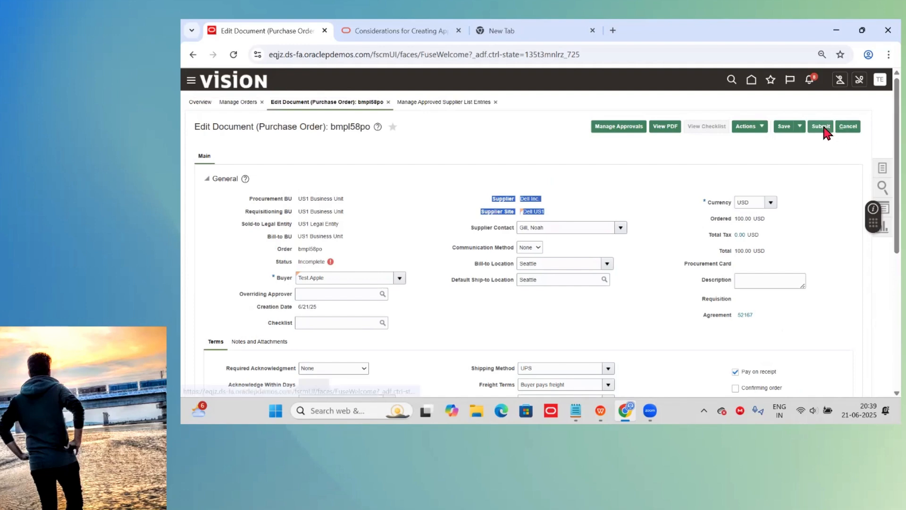